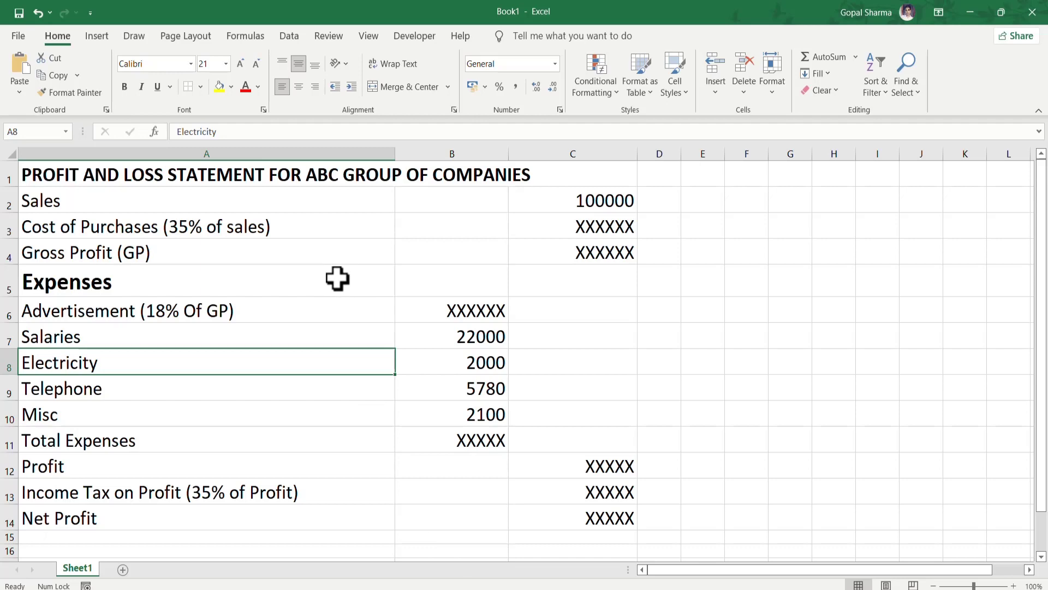
Merge and center the PROFIT AND LOSS STATEMENT title across cells A1:C1.
{"action": "left_click", "coordinate": [53, 169]}
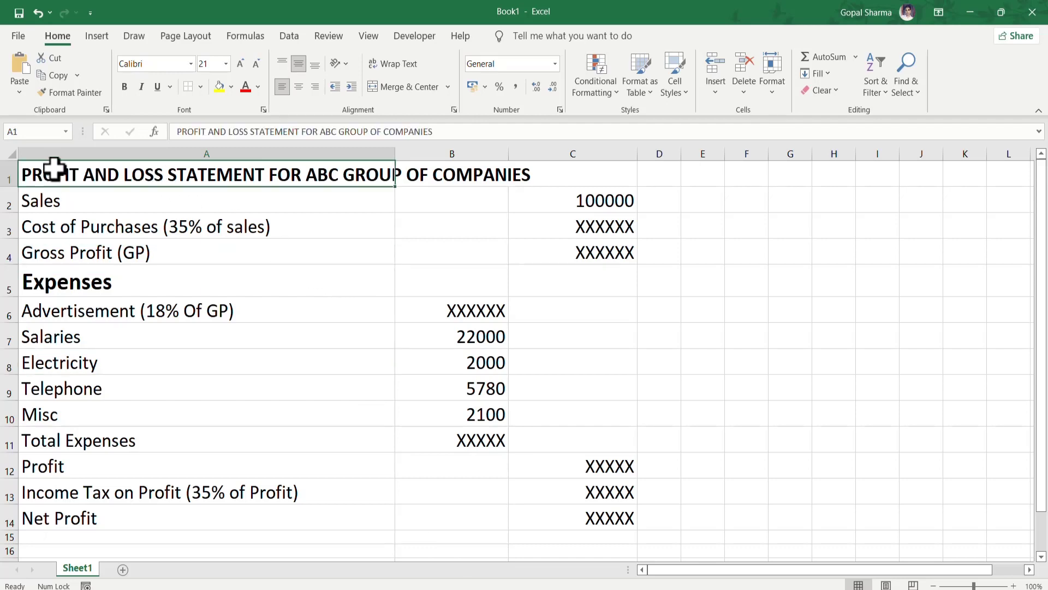
{"action": "left_click_drag", "start_coordinate": [326, 170], "coordinate": [548, 175]}
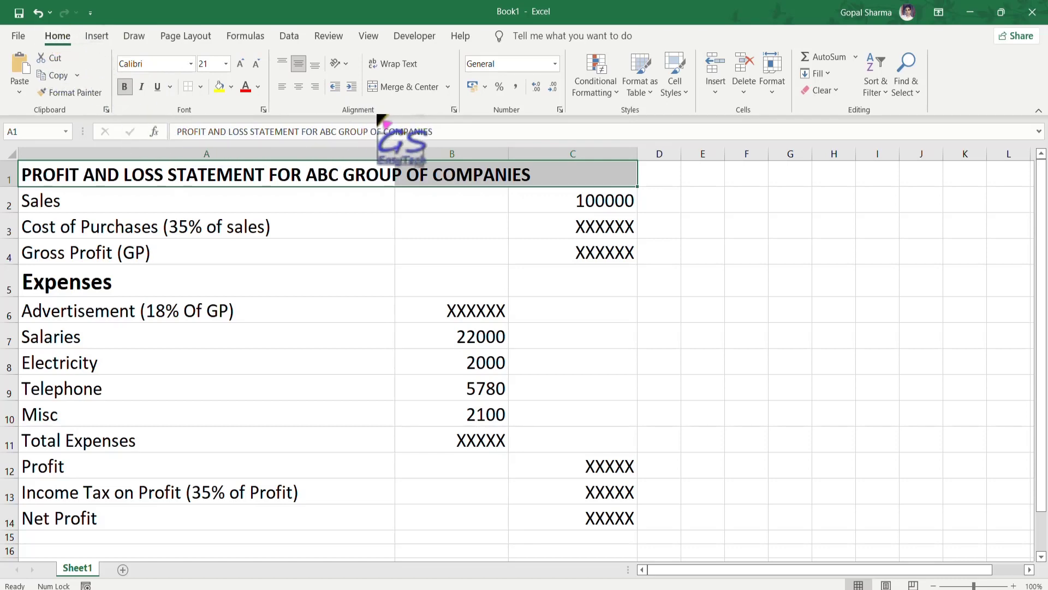
{"action": "left_click", "coordinate": [404, 87]}
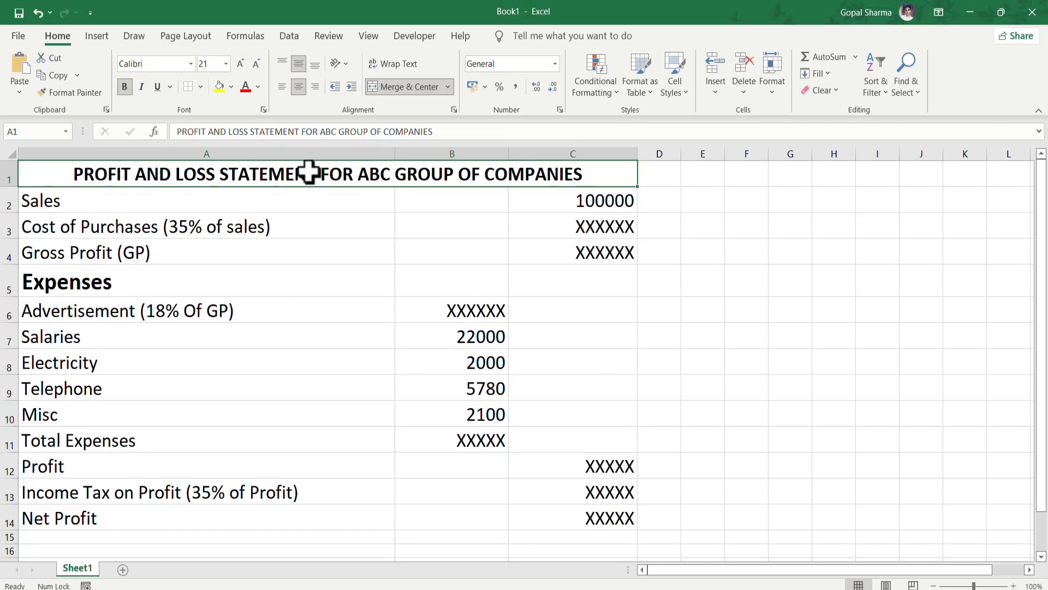
Merge and center the Expenses heading across cells A5:C5.
{"action": "left_click", "coordinate": [59, 286]}
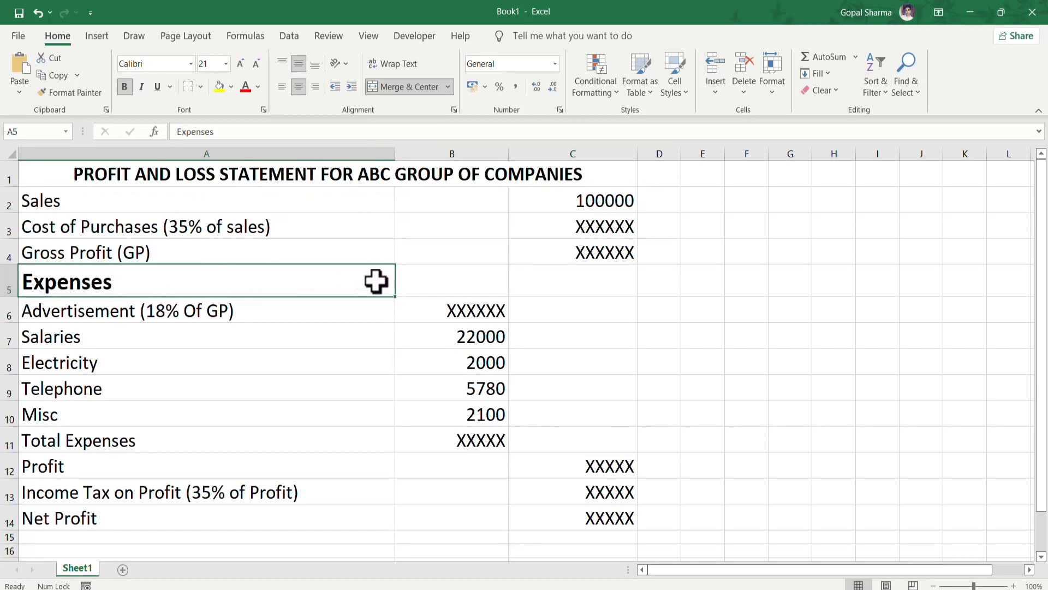
{"action": "left_click_drag", "start_coordinate": [376, 282], "coordinate": [534, 281]}
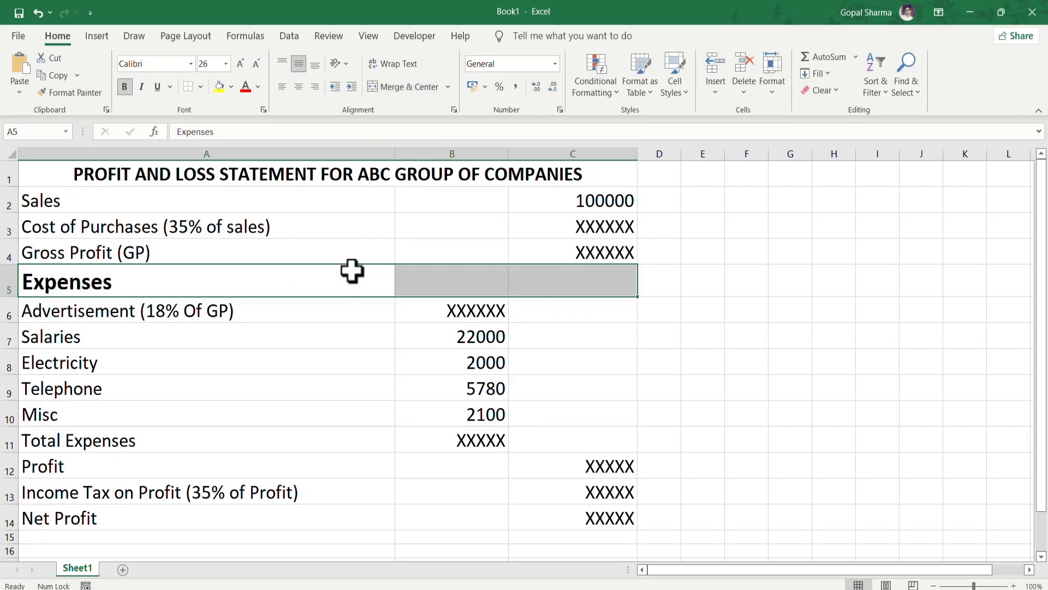
{"action": "left_click", "coordinate": [402, 88]}
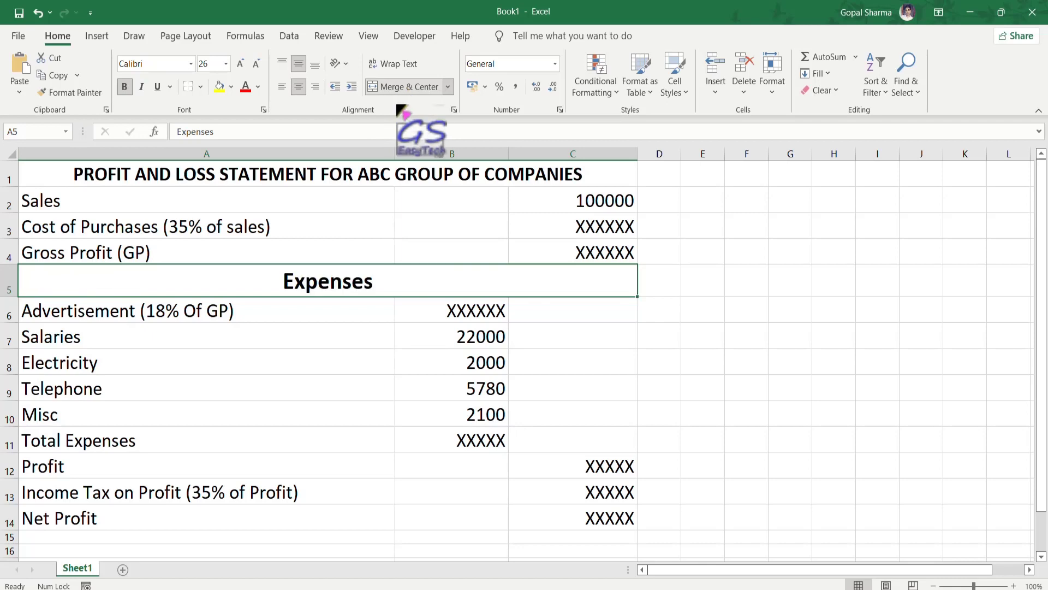
{"action": "left_click", "coordinate": [344, 306]}
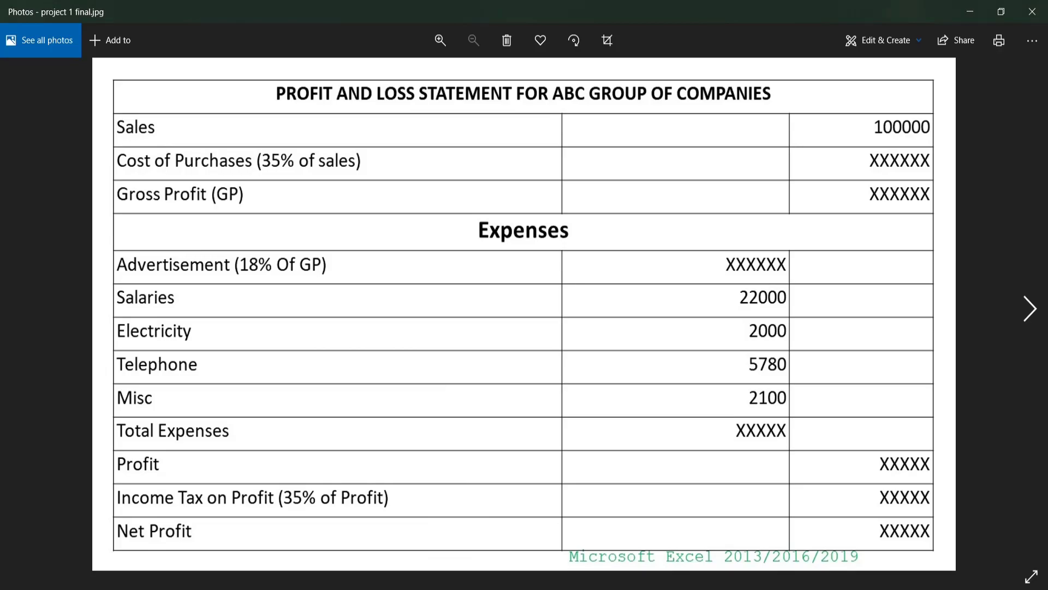
Switch back to Excel and apply All Borders to the whole statement, range A1:C14.
{"action": "key", "text": "alt+Tab"}
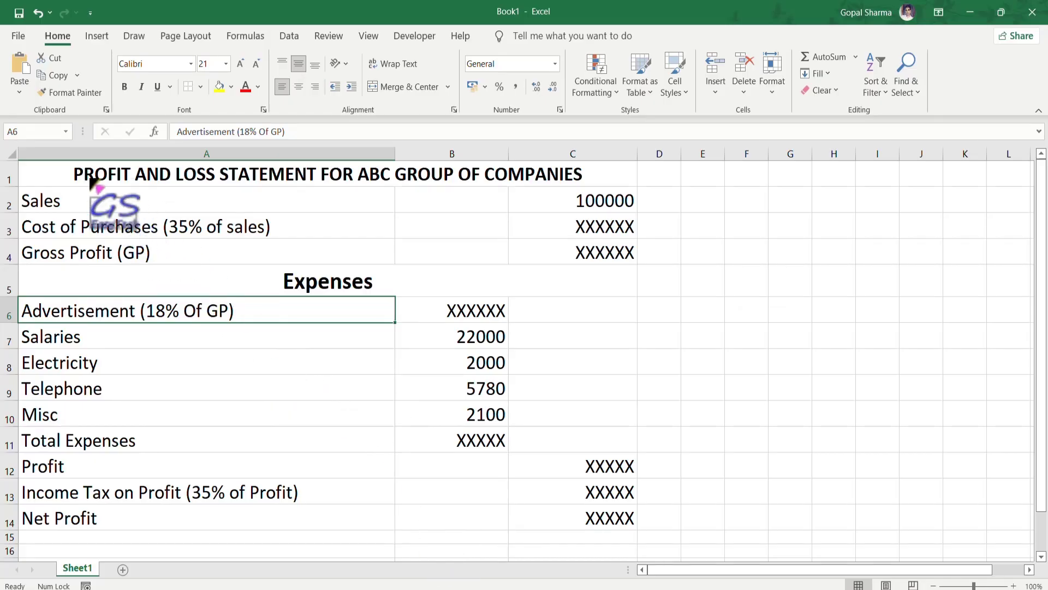
{"action": "left_click_drag", "start_coordinate": [22, 174], "coordinate": [503, 524]}
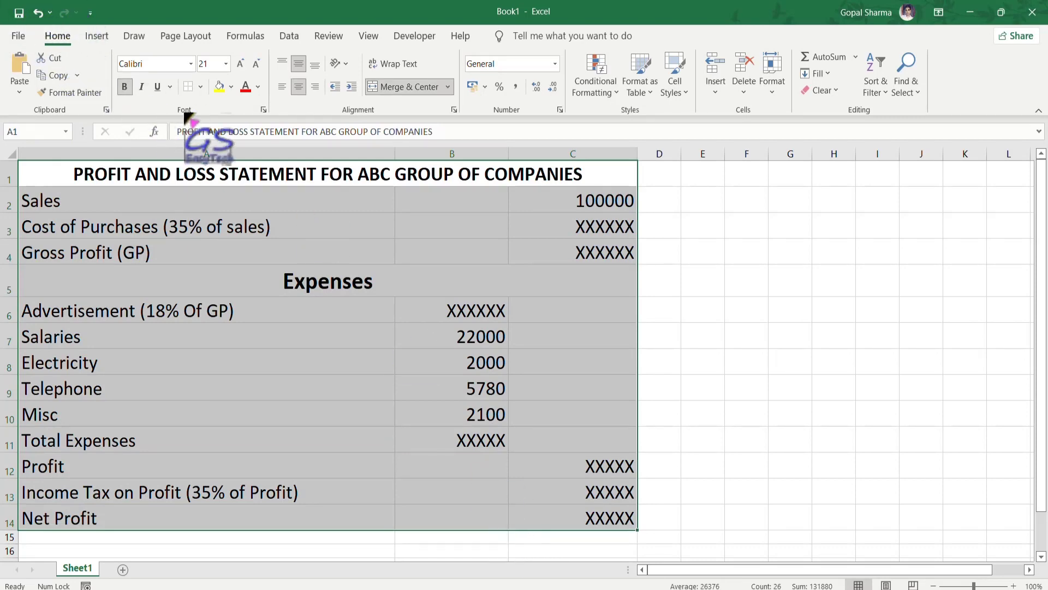
{"action": "left_click", "coordinate": [201, 87]}
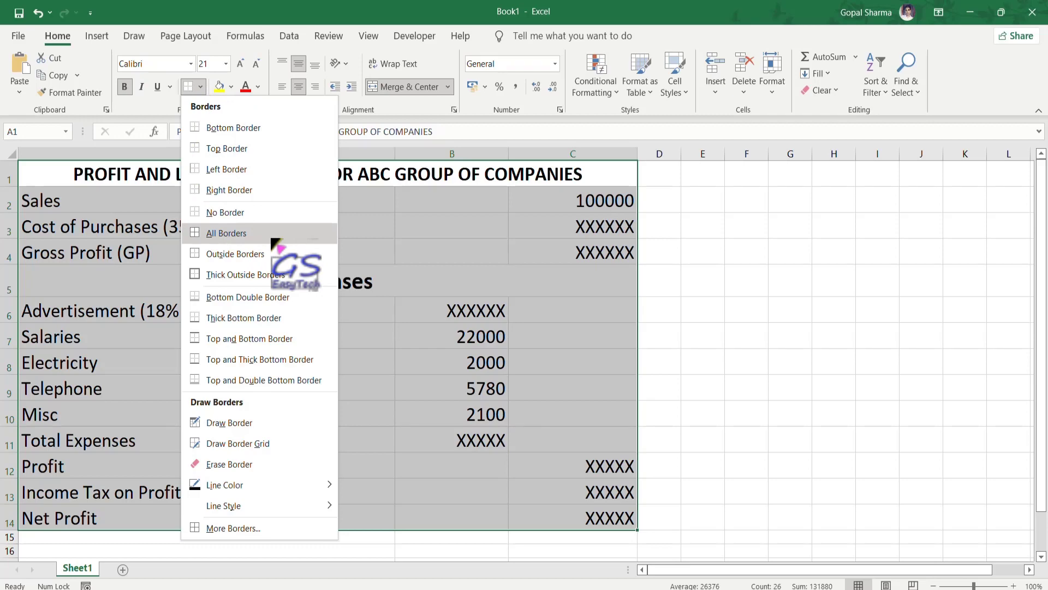
{"action": "left_click", "coordinate": [271, 240]}
{"action": "left_click", "coordinate": [357, 236]}
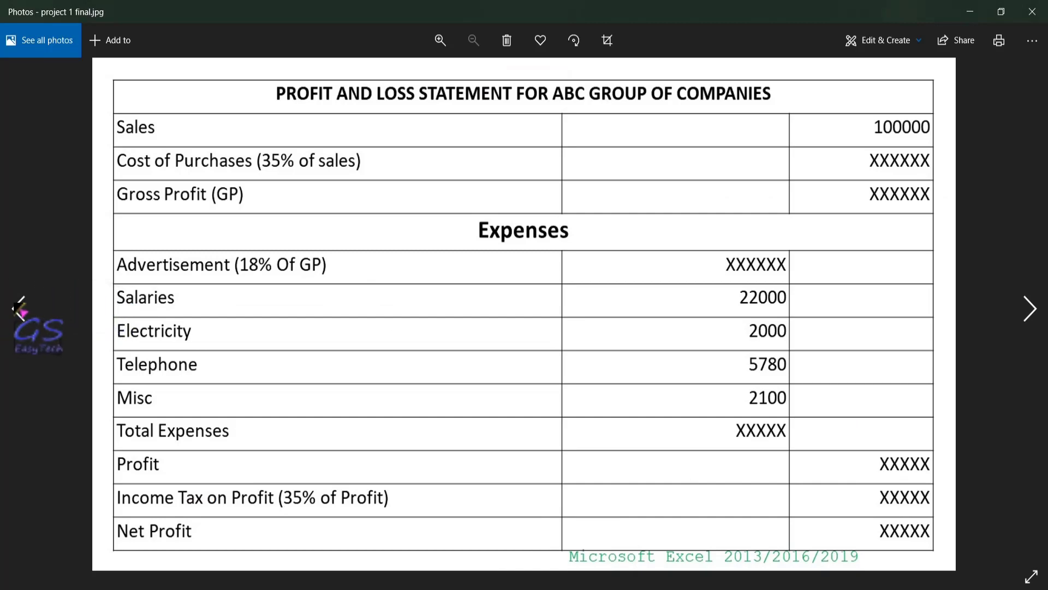
Show the project questions image in Photos, read the calculation rules, and return to the Excel worksheet.
{"action": "left_click", "coordinate": [19, 308]}
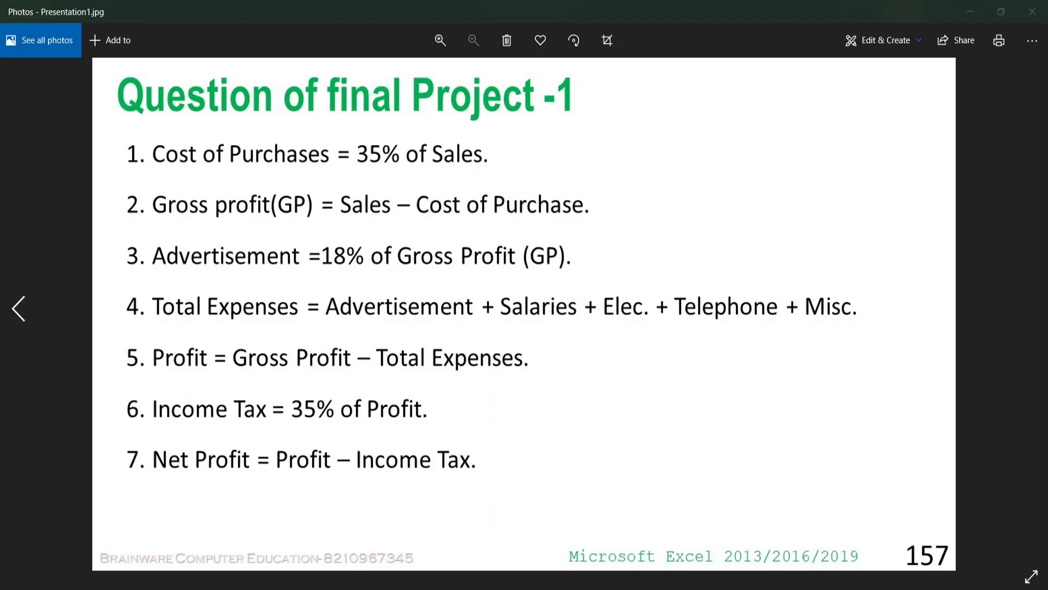
{"action": "left_click", "coordinate": [492, 589]}
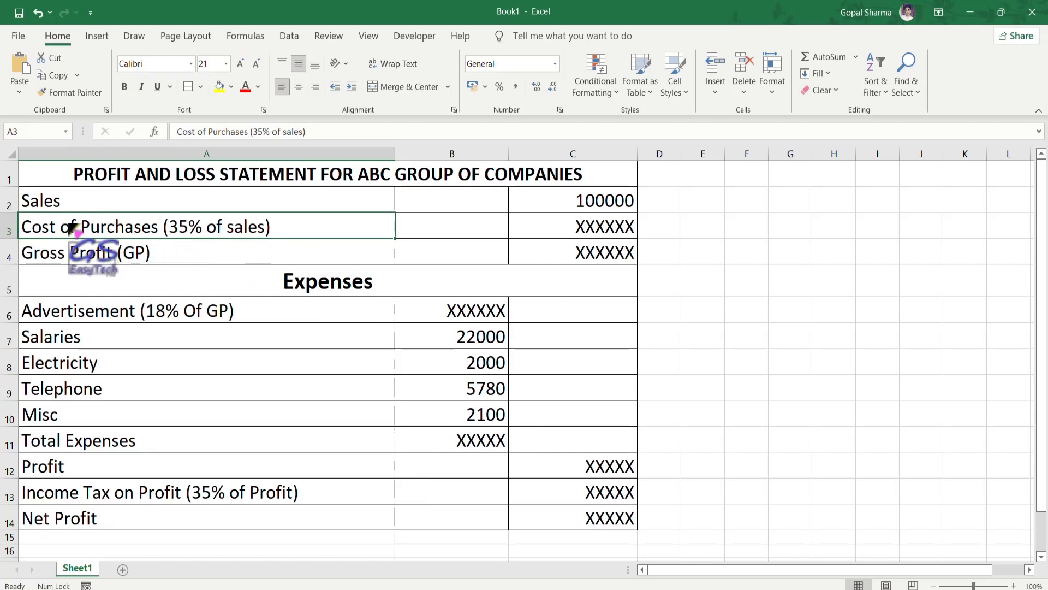
{"action": "left_click_drag", "start_coordinate": [8, 209], "coordinate": [293, 237]}
{"action": "mouse_move", "coordinate": [163, 209]}
{"action": "left_mouse_down"}
{"action": "mouse_move", "coordinate": [236, 240]}
{"action": "mouse_move", "coordinate": [279, 237]}
{"action": "left_mouse_up"}
{"action": "key", "text": "Escape"}
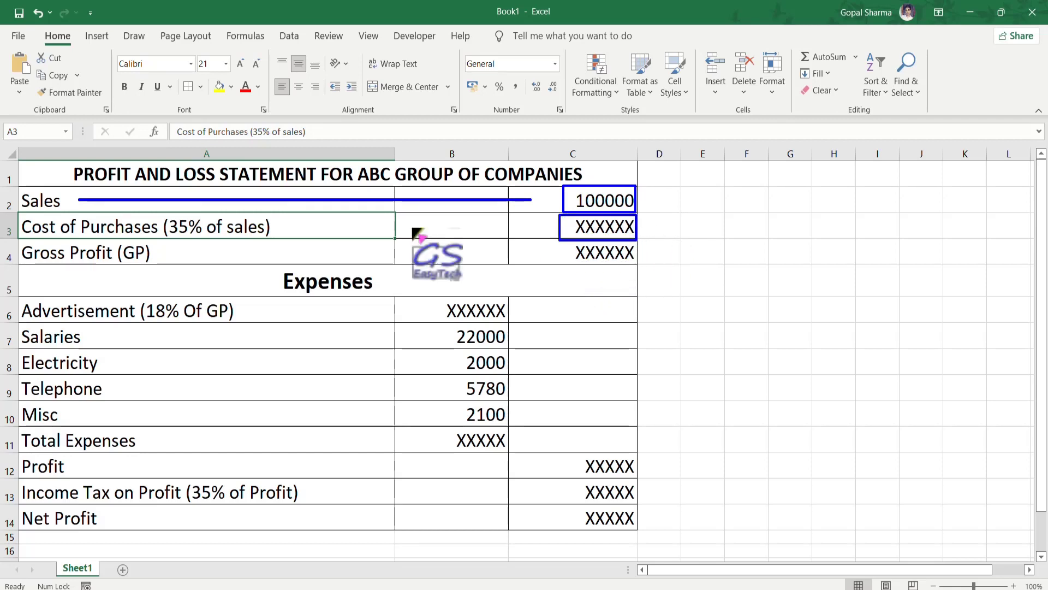
Calculate the Cost of Purchases in C3 with the formula =35%*C2.
{"action": "left_click", "coordinate": [585, 232]}
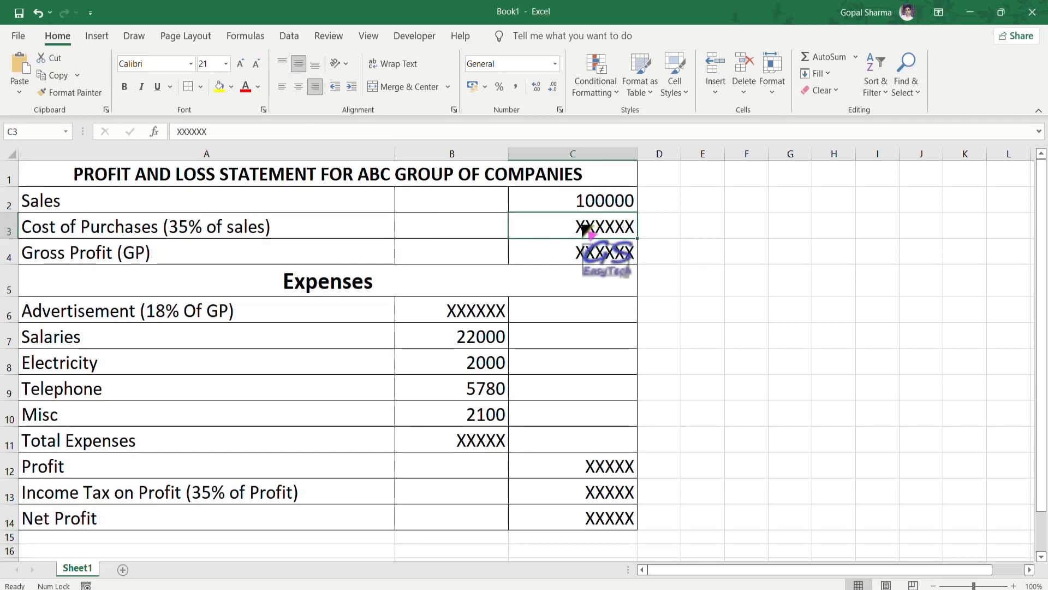
{"action": "type", "text": "=35%*"}
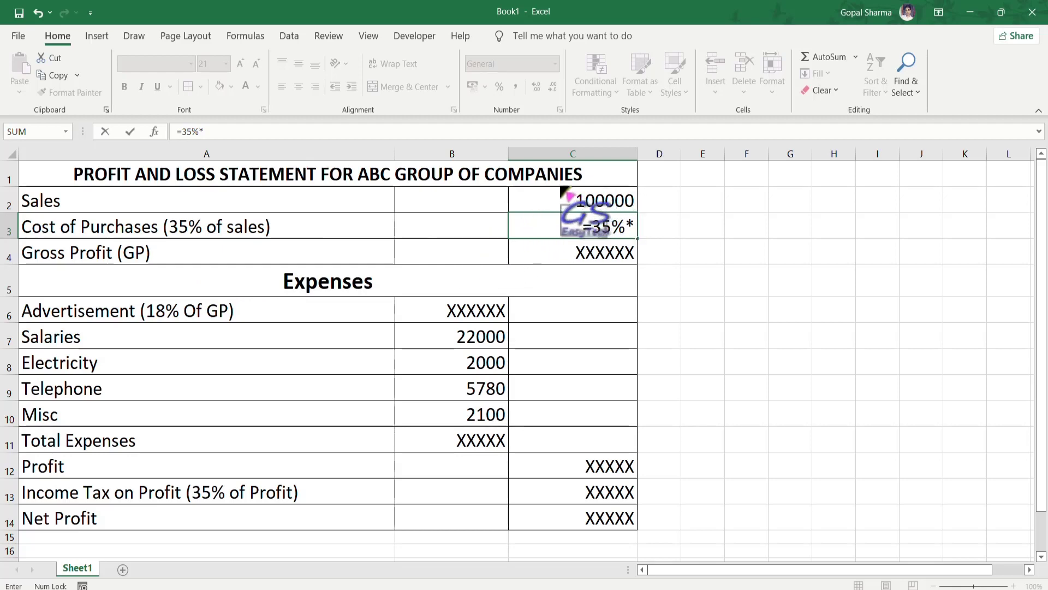
{"action": "left_click", "coordinate": [622, 205]}
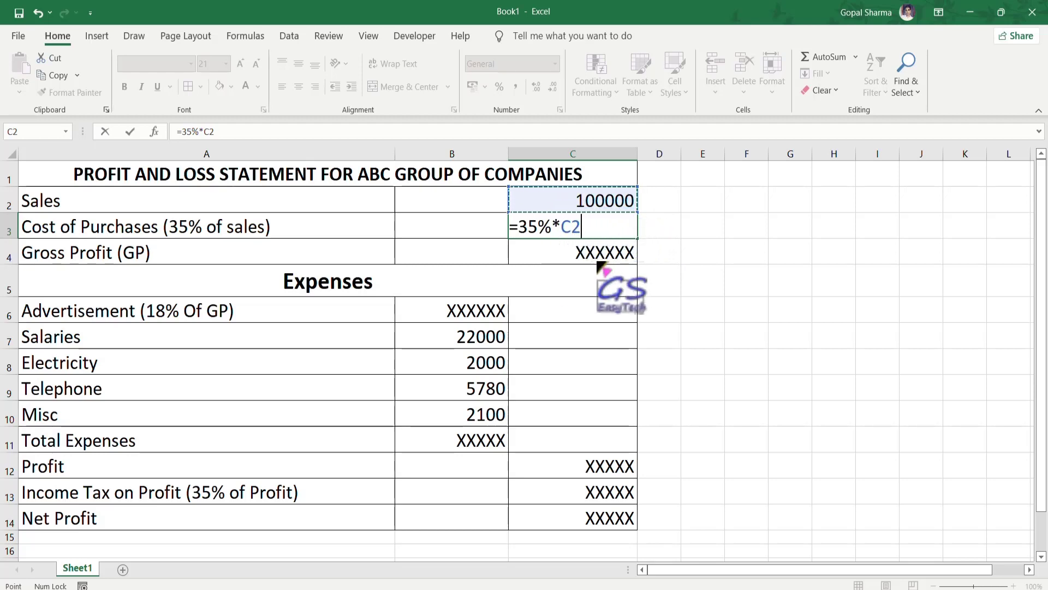
{"action": "key", "text": "Return"}
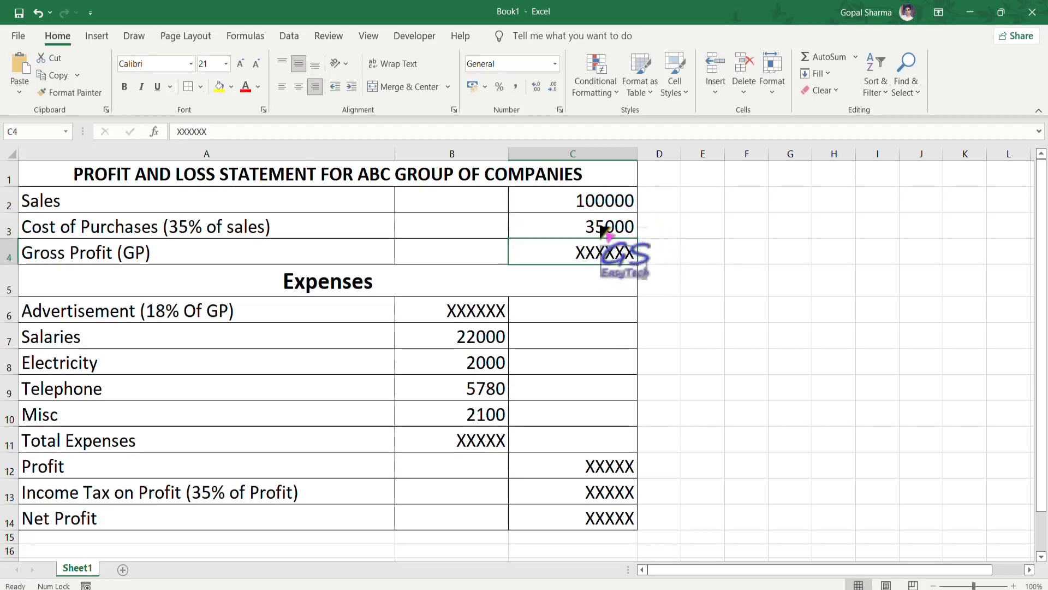
{"action": "left_click", "coordinate": [600, 229]}
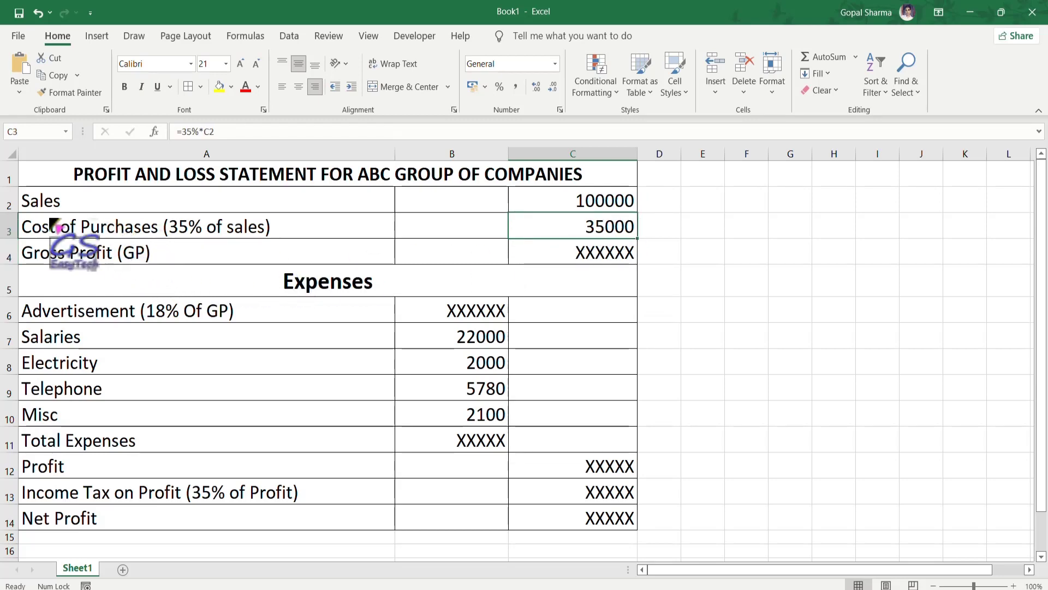
{"action": "mouse_move", "coordinate": [11, 214]}
{"action": "left_mouse_down"}
{"action": "mouse_move", "coordinate": [21, 233]}
{"action": "mouse_move", "coordinate": [277, 237]}
{"action": "left_mouse_up"}
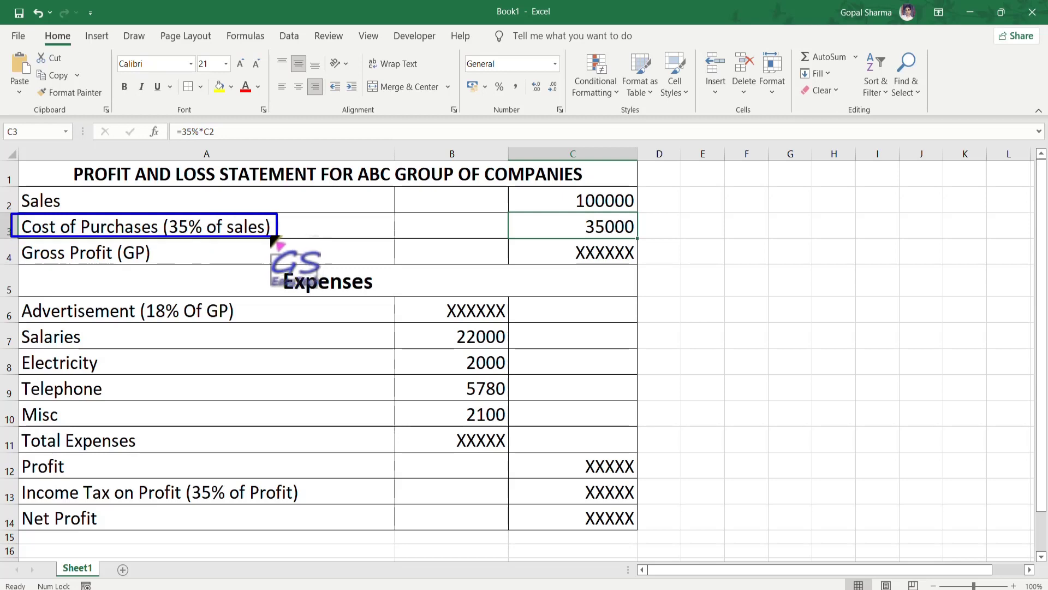
{"action": "left_click", "coordinate": [562, 217]}
{"action": "left_click_drag", "start_coordinate": [580, 231], "coordinate": [635, 241]}
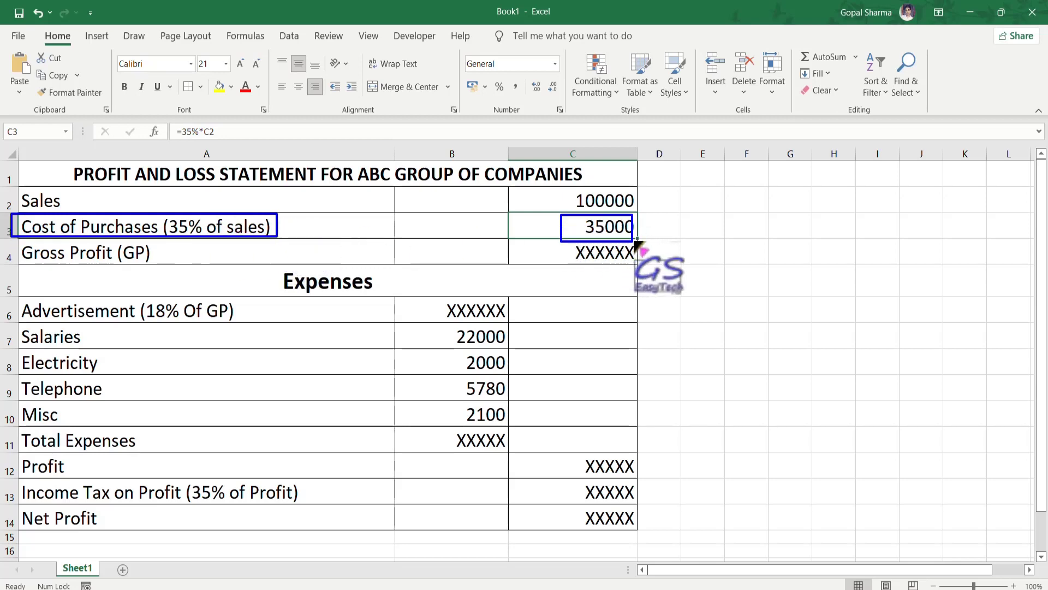
Check the Gross Profit rule in Photos and calculate Gross Profit in C4 of the worksheet with the formula =C2-C3.
{"action": "left_click", "coordinate": [625, 252]}
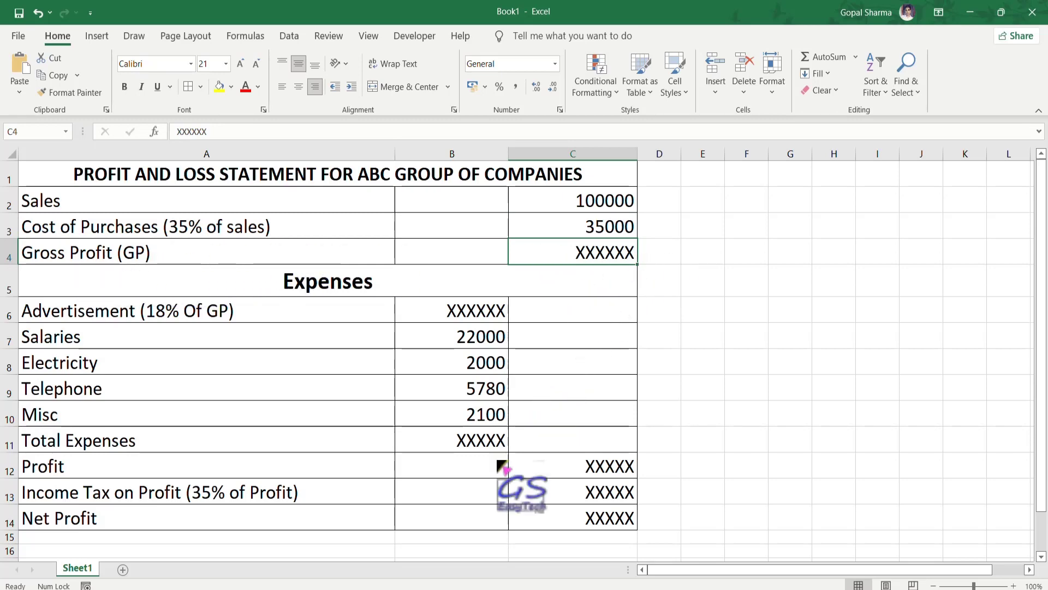
{"action": "left_click", "coordinate": [457, 589]}
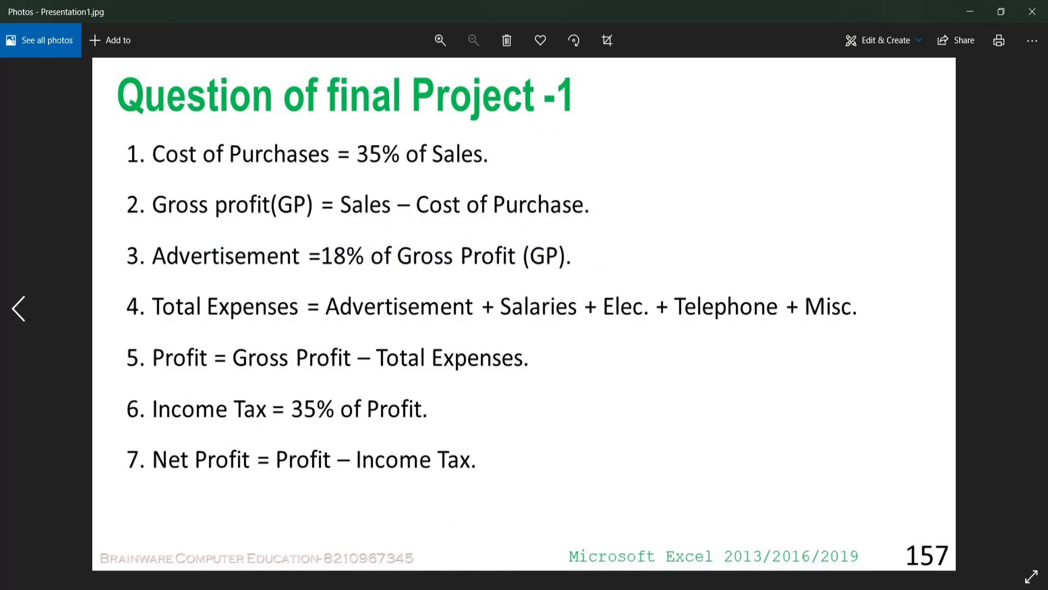
{"action": "left_click", "coordinate": [458, 588]}
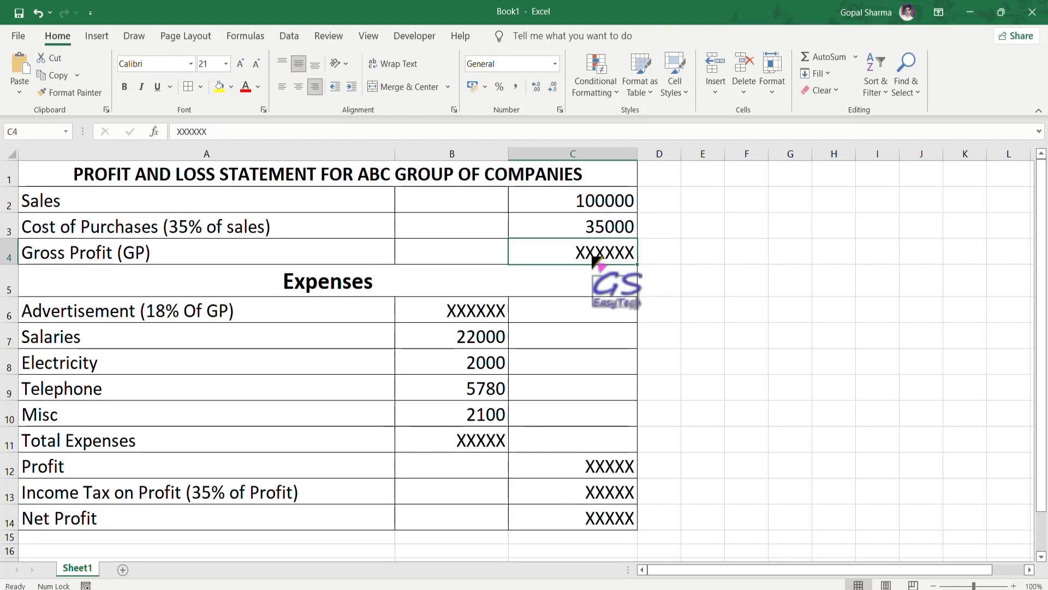
{"action": "type", "text": "="}
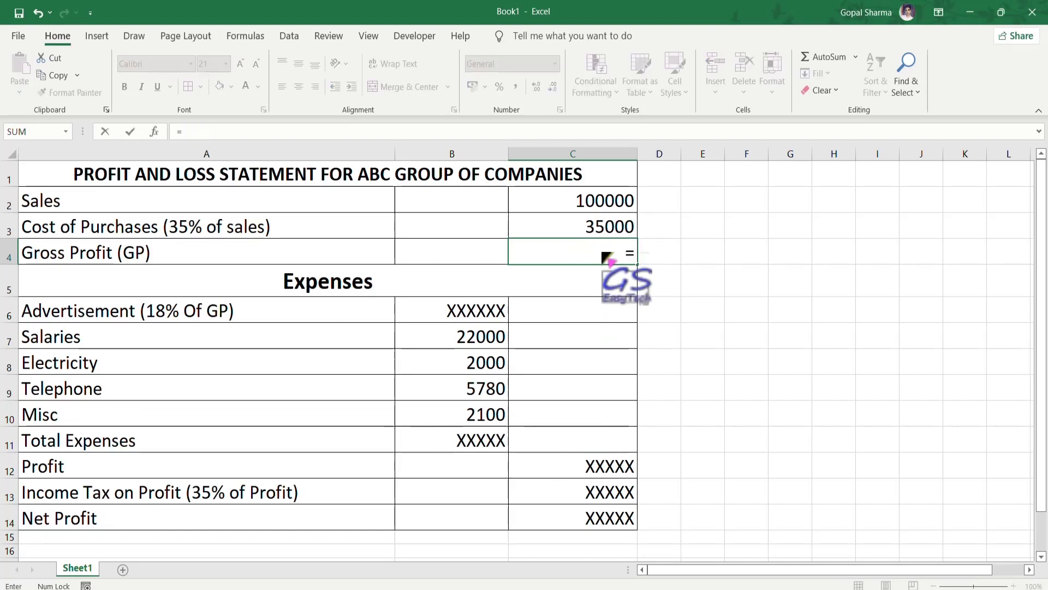
{"action": "left_click", "coordinate": [601, 203]}
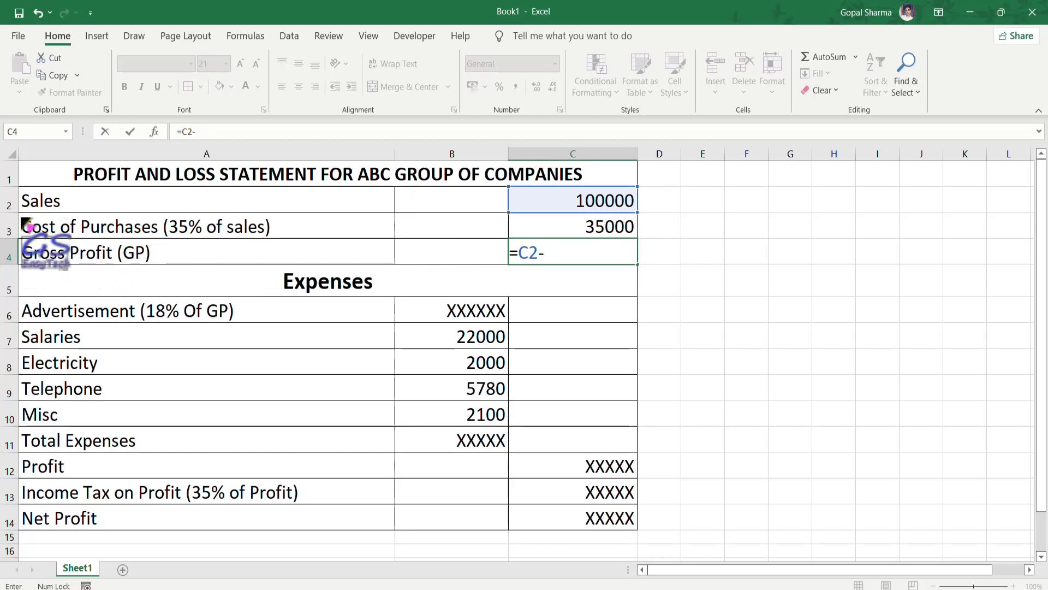
{"action": "mouse_move", "coordinate": [18, 214]}
{"action": "left_mouse_down"}
{"action": "mouse_move", "coordinate": [25, 242]}
{"action": "mouse_move", "coordinate": [320, 232]}
{"action": "mouse_move", "coordinate": [393, 250]}
{"action": "mouse_move", "coordinate": [394, 238]}
{"action": "mouse_move", "coordinate": [519, 225]}
{"action": "mouse_move", "coordinate": [627, 232]}
{"action": "left_mouse_up"}
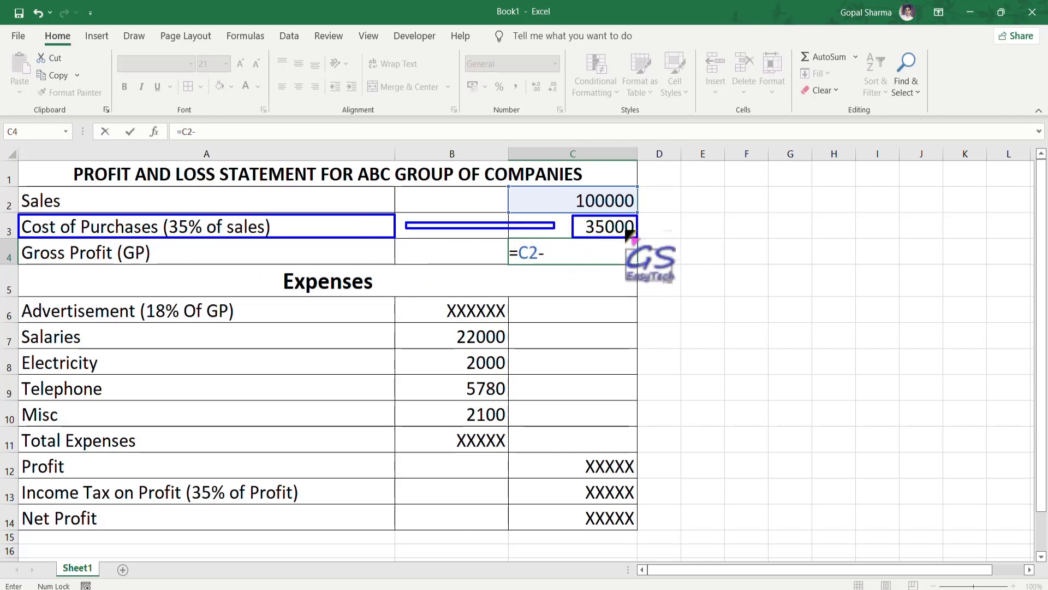
{"action": "key", "text": "Escape"}
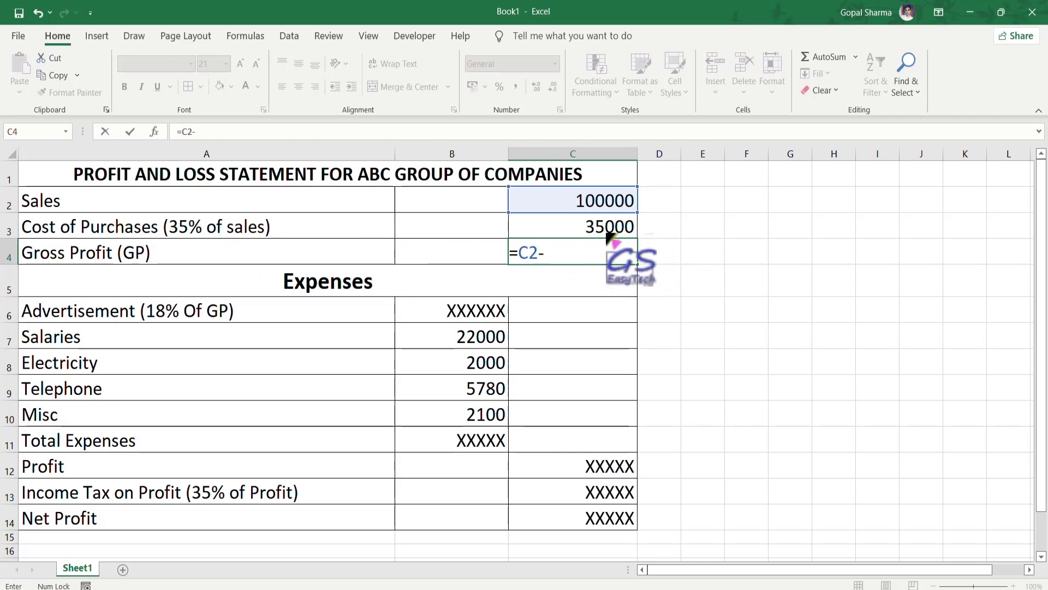
{"action": "left_click", "coordinate": [603, 232]}
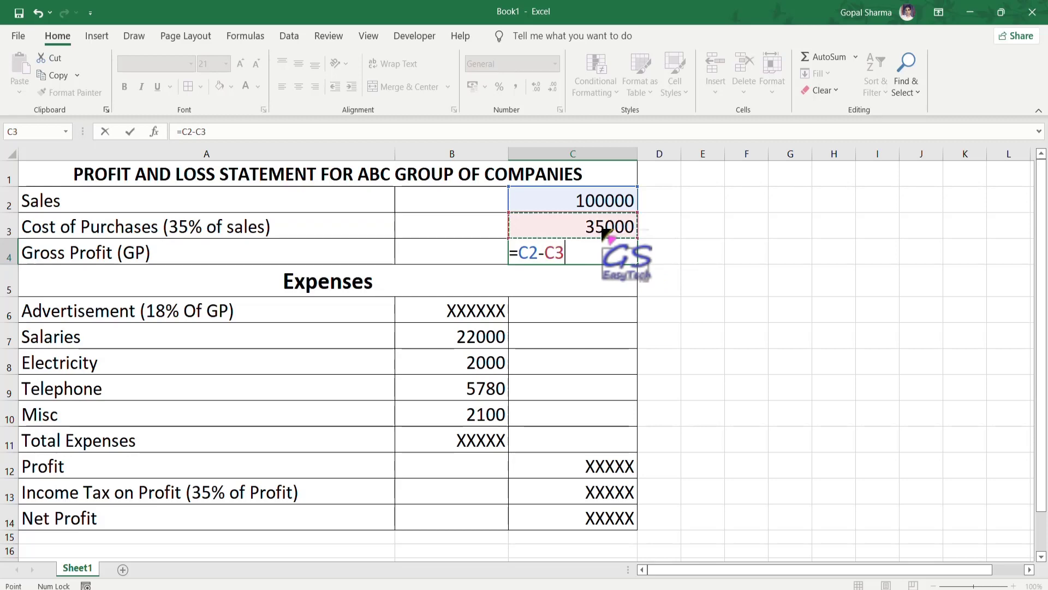
{"action": "key", "text": "Return"}
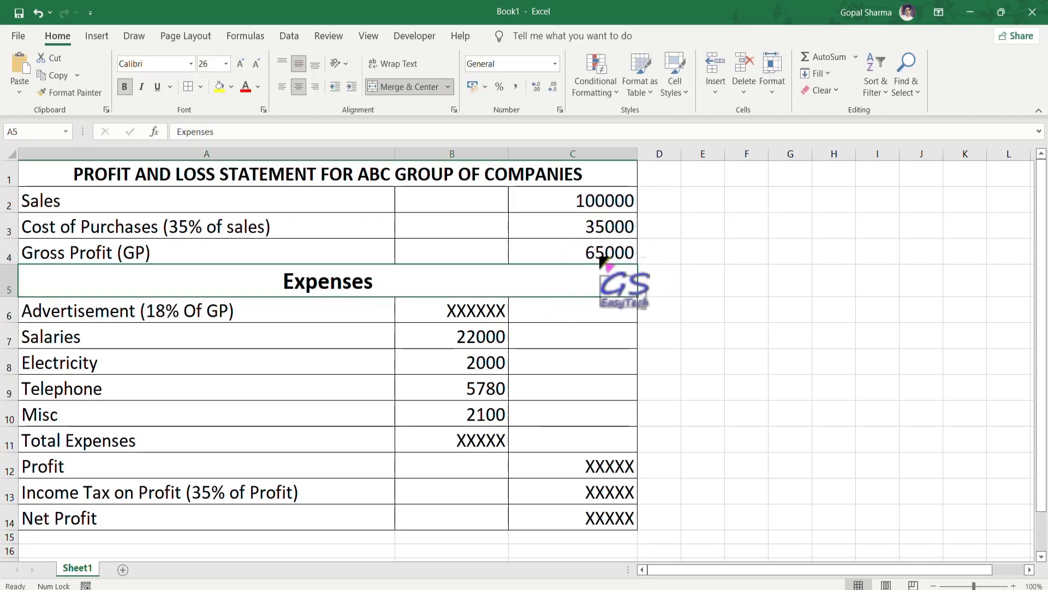
Read the Advertisement and Total Expenses rules in Photos, and go through the expense items A6 to A10 in the Excel worksheet.
{"action": "left_click", "coordinate": [474, 588]}
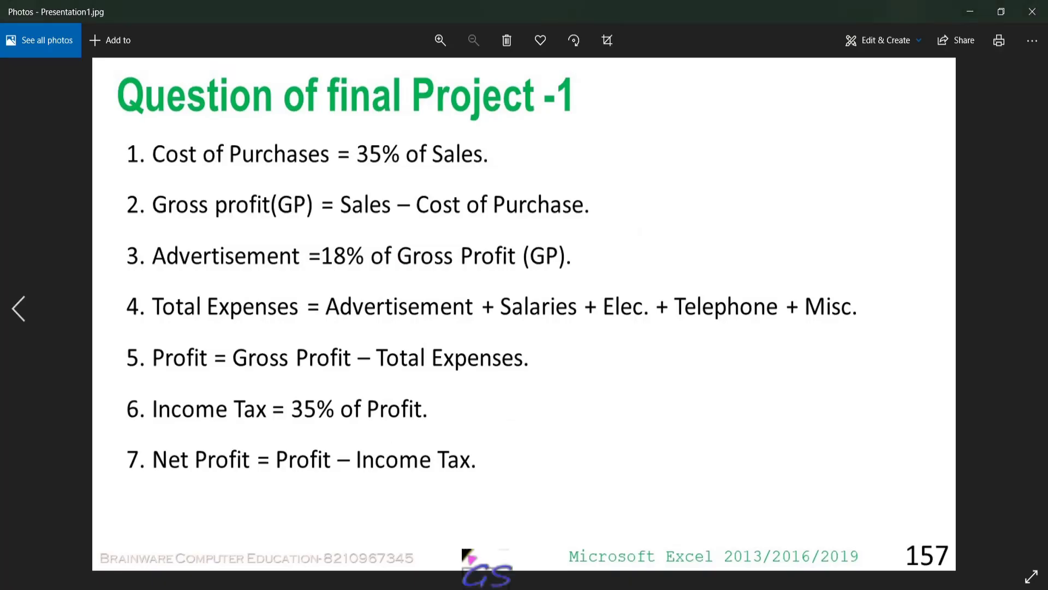
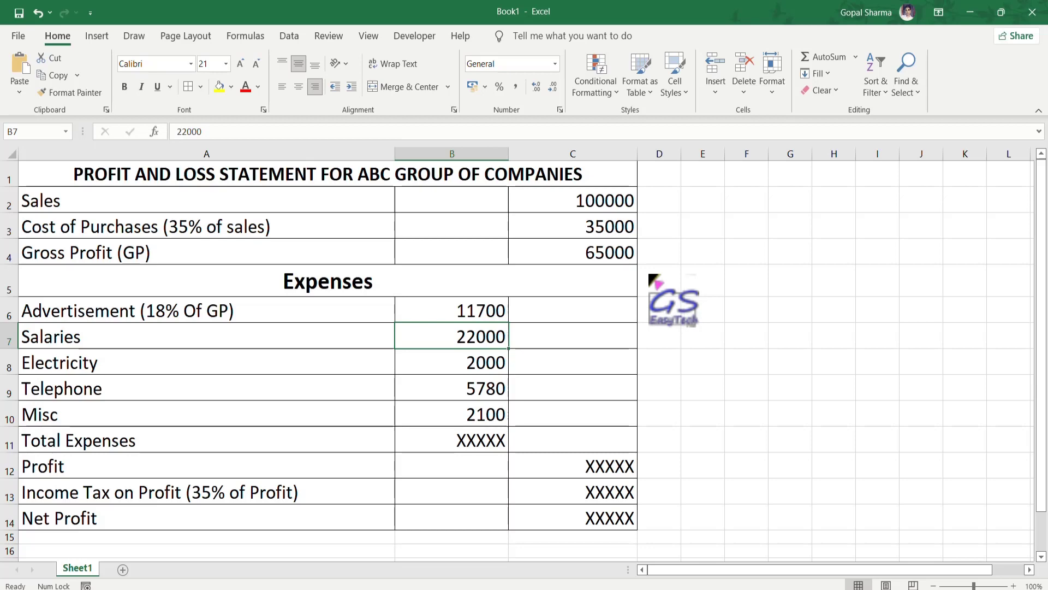
{"action": "left_click", "coordinate": [478, 444]}
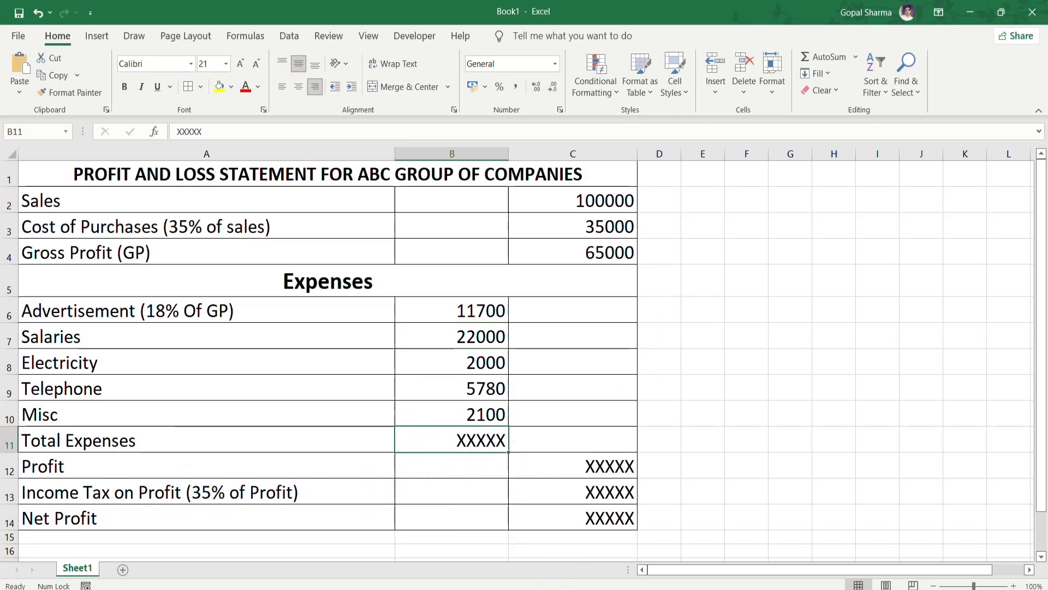
{"action": "key", "text": "alt+Tab"}
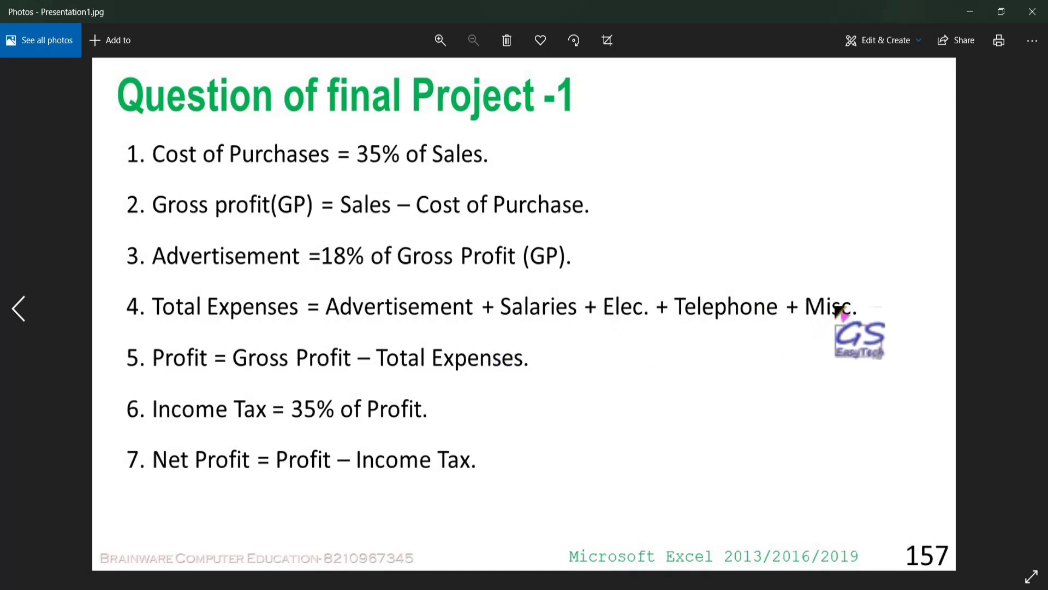
{"action": "left_click", "coordinate": [428, 526]}
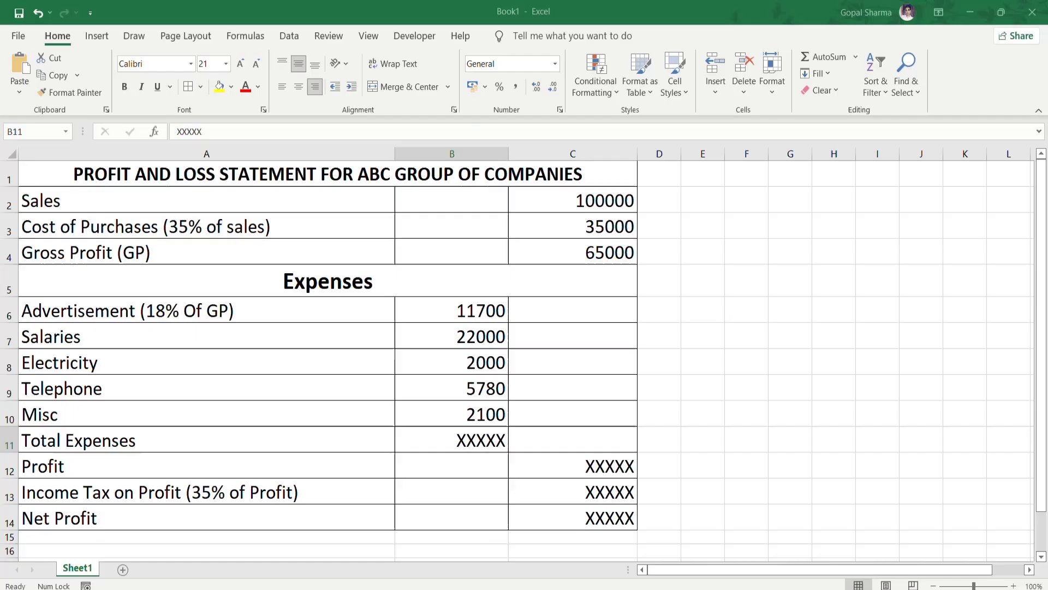
{"action": "left_click", "coordinate": [328, 309]}
{"action": "left_click", "coordinate": [270, 339]}
{"action": "left_click", "coordinate": [255, 369]}
{"action": "left_click", "coordinate": [236, 388]}
{"action": "left_click", "coordinate": [232, 415]}
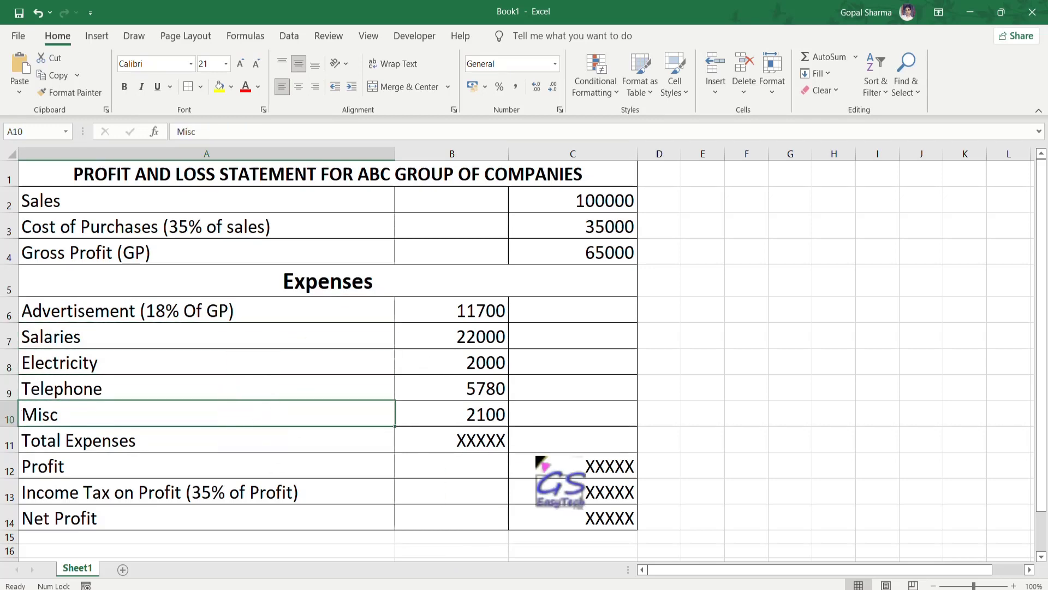
Calculate Total Expenses in B11 with the manually entered formula =sum(B6:B10).
{"action": "left_click", "coordinate": [494, 442]}
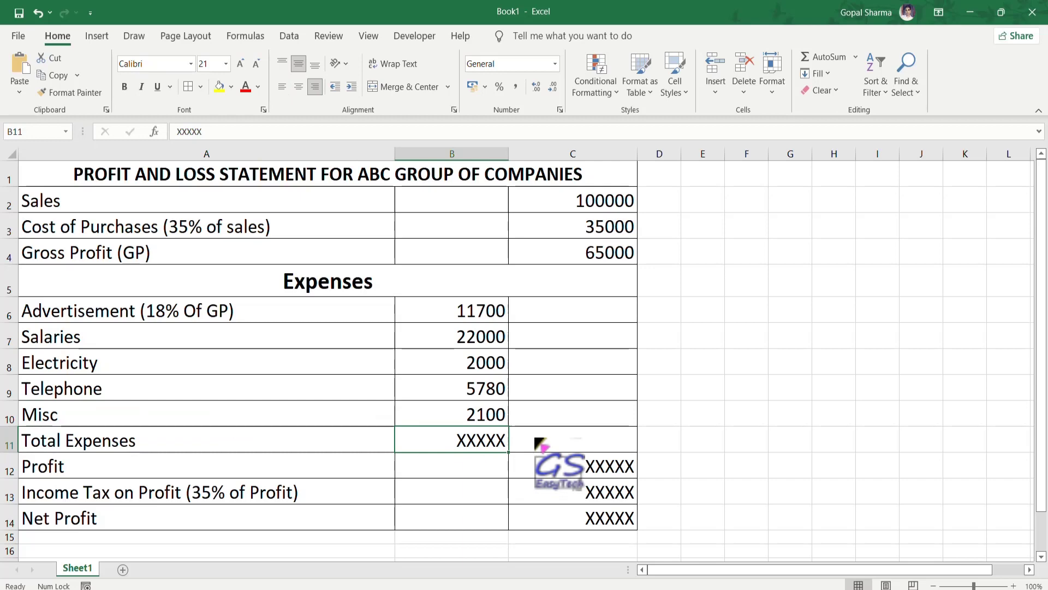
{"action": "type", "text": "="}
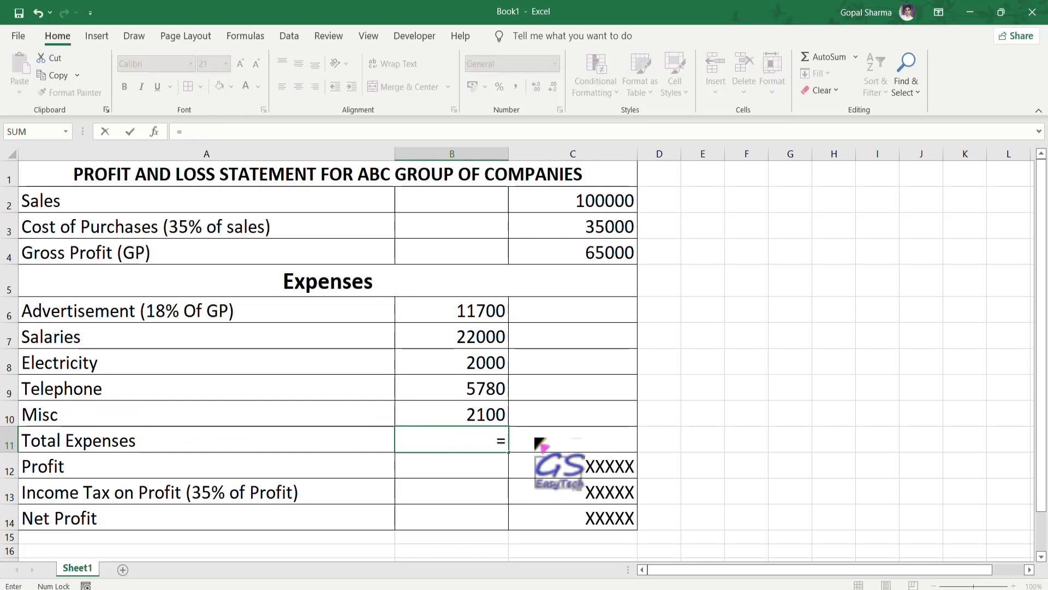
{"action": "type", "text": "sum"}
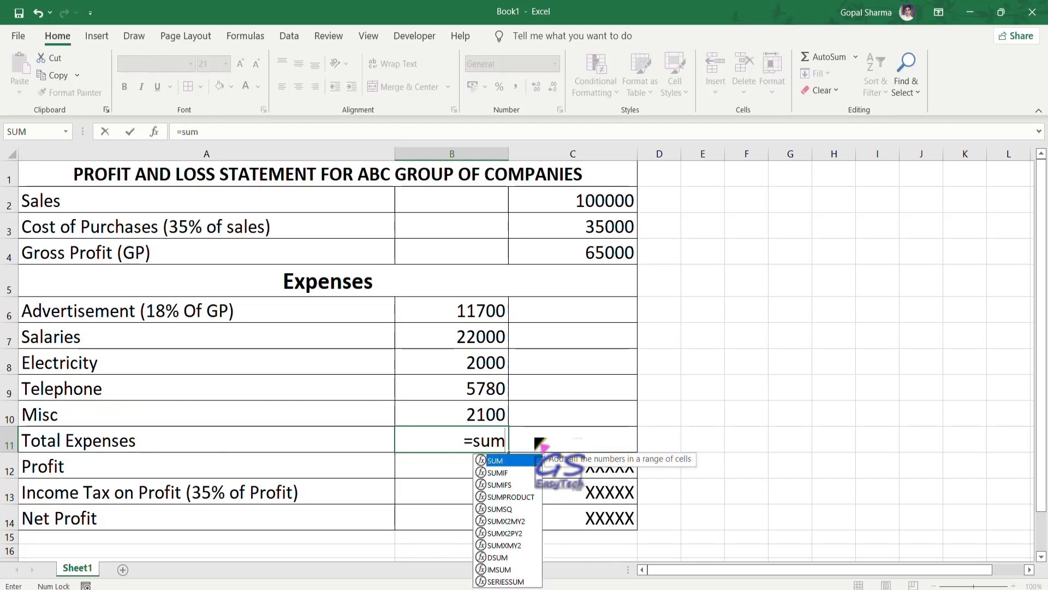
{"action": "type", "text": "("}
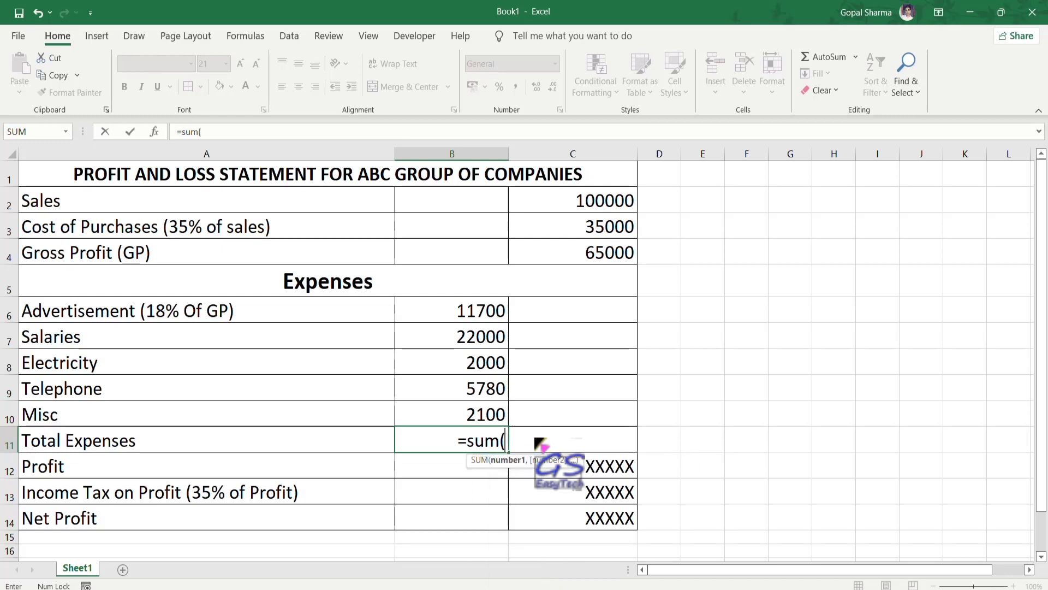
{"action": "left_click_drag", "start_coordinate": [480, 310], "coordinate": [494, 413]}
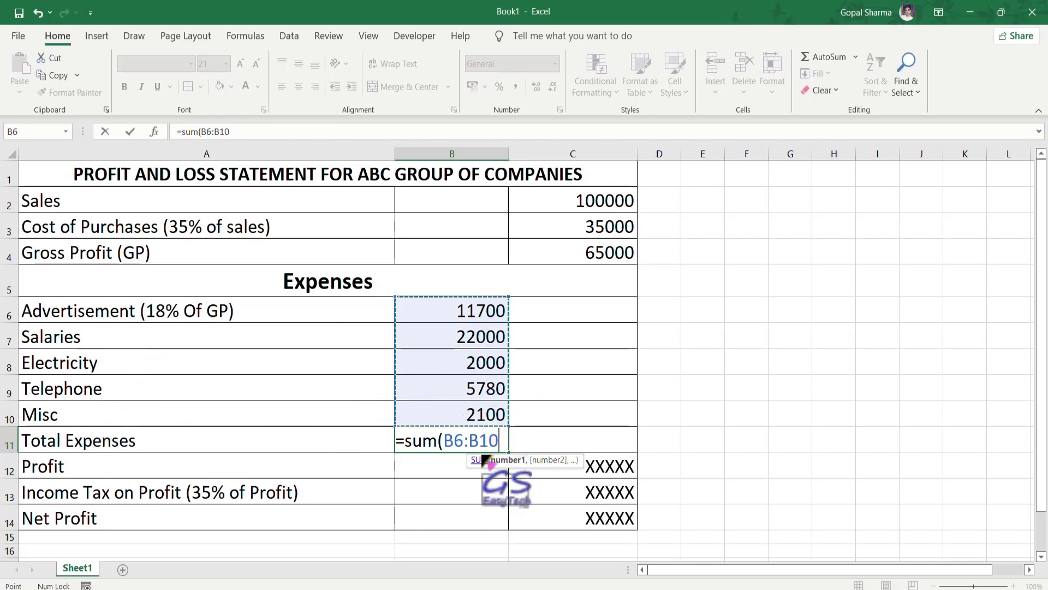
{"action": "type", "text": ")"}
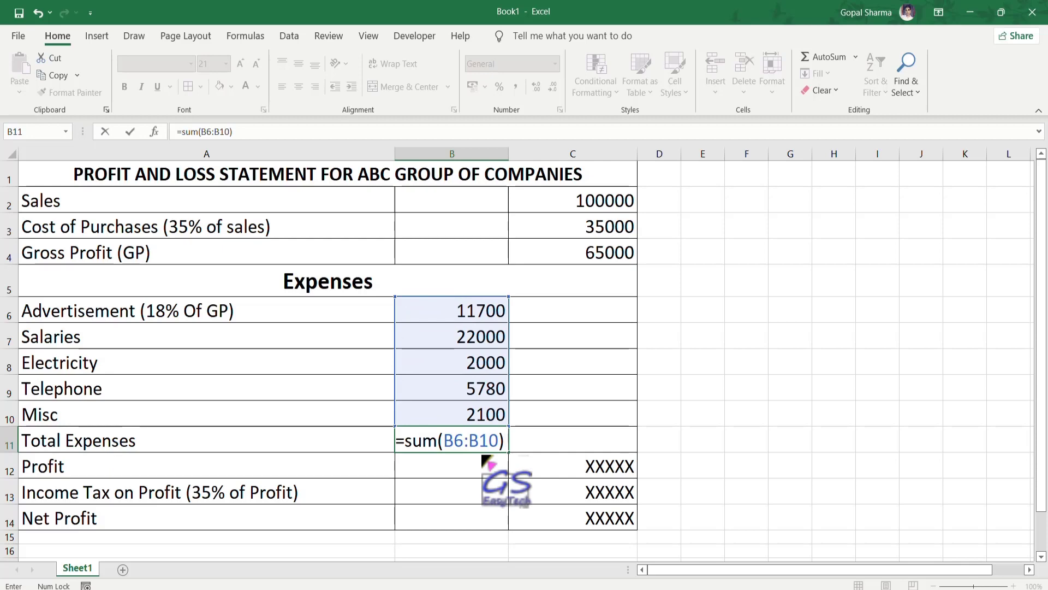
{"action": "key", "text": "Return"}
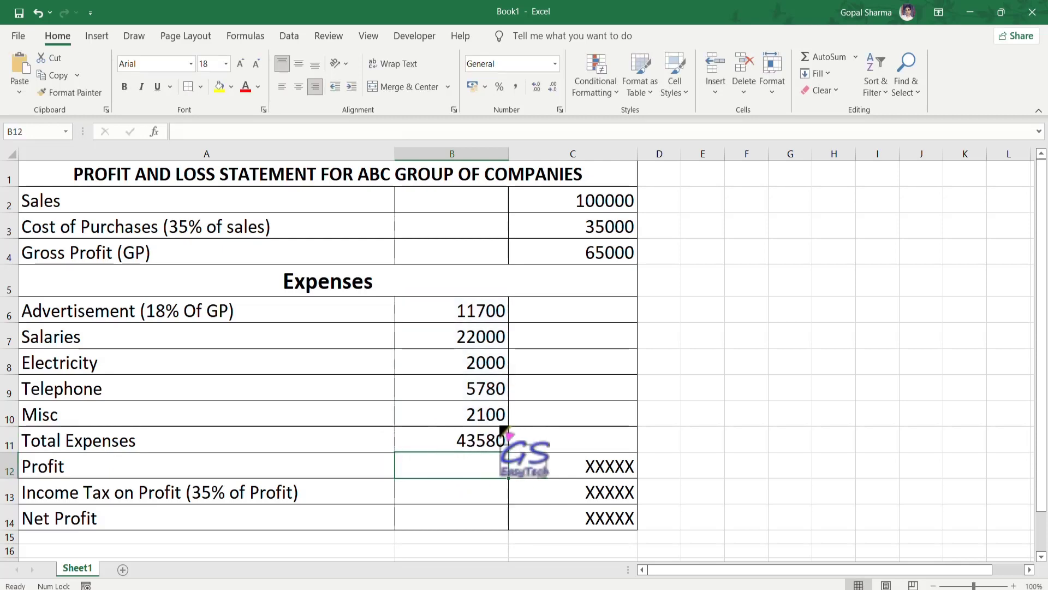
Replace the Total Expenses formula in B11 with an AutoSum of B6:B10.
{"action": "left_click", "coordinate": [492, 445]}
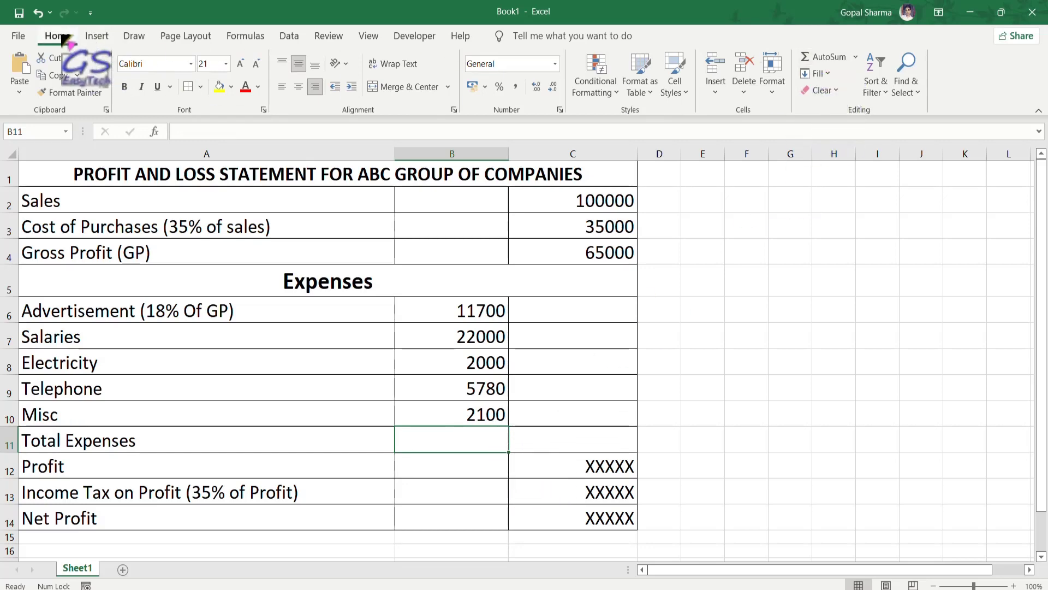
{"action": "left_click", "coordinate": [824, 58]}
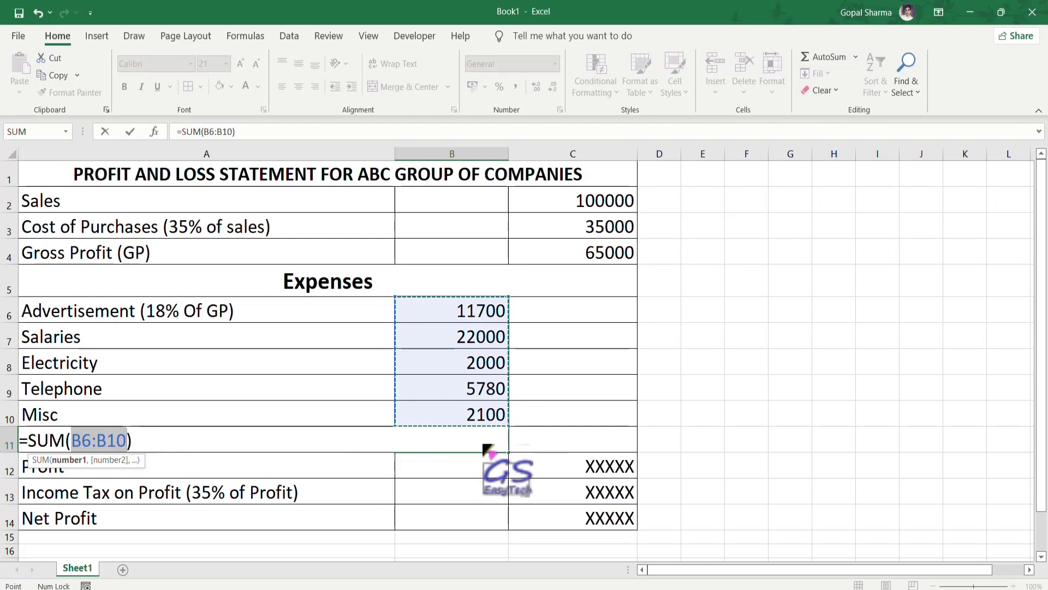
{"action": "key", "text": "Escape"}
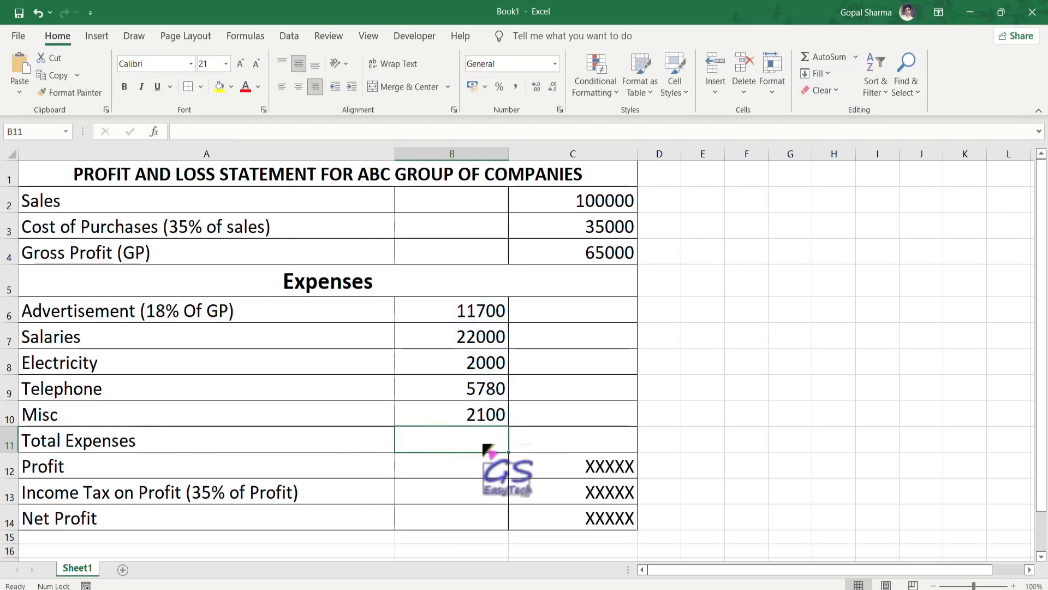
{"action": "left_click", "coordinate": [825, 58]}
{"action": "key", "text": "Return"}
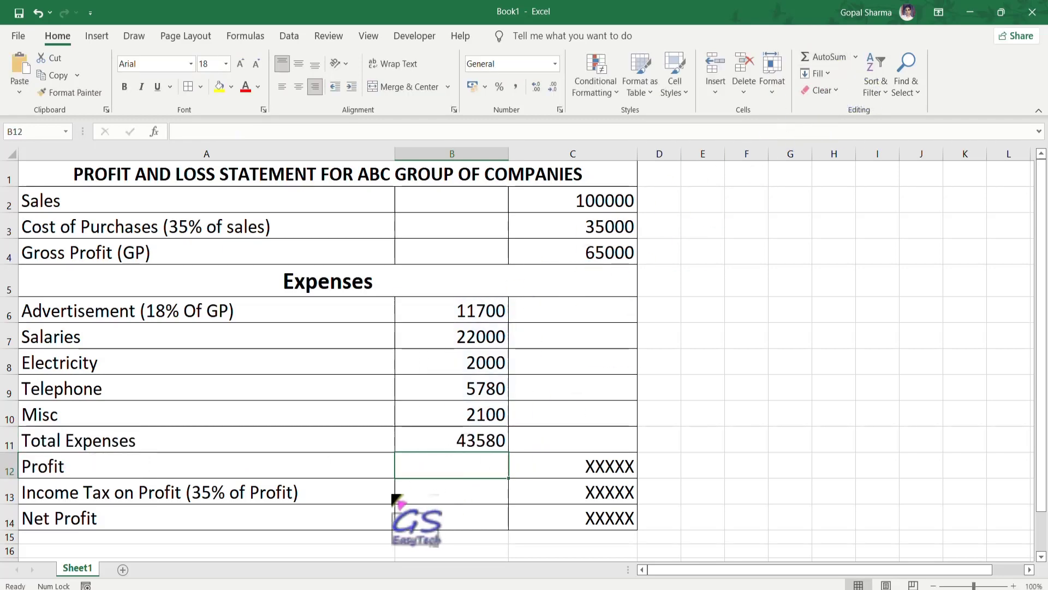
{"action": "left_click", "coordinate": [274, 278]}
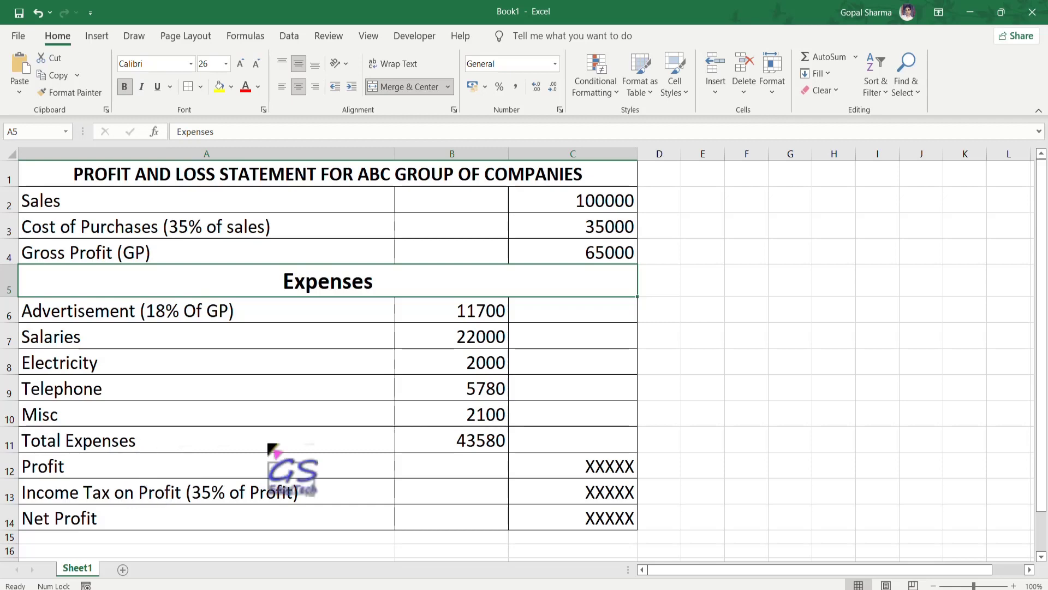
{"action": "left_click", "coordinate": [458, 445]}
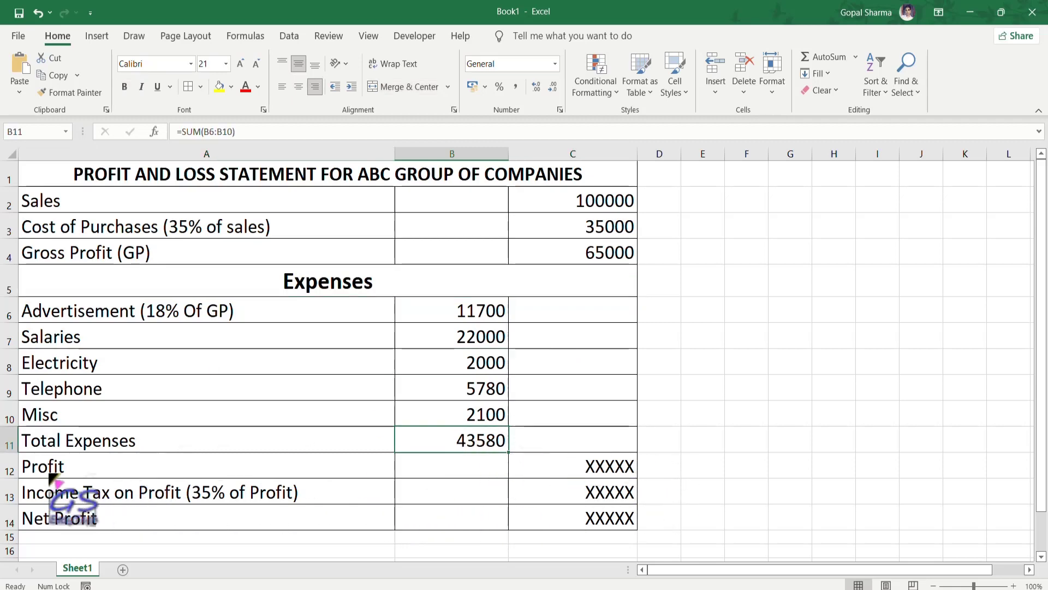
Check the Profit rule in Photos and calculate Profit in C12 of the Excel worksheet with the formula =C4-B11.
{"action": "left_click", "coordinate": [585, 470]}
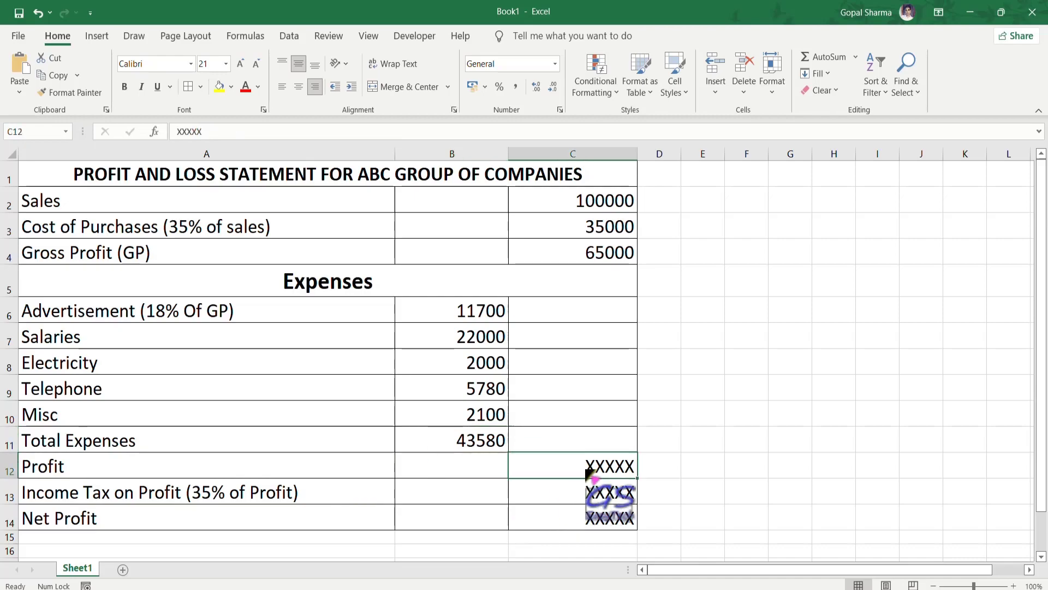
{"action": "left_click", "coordinate": [483, 588]}
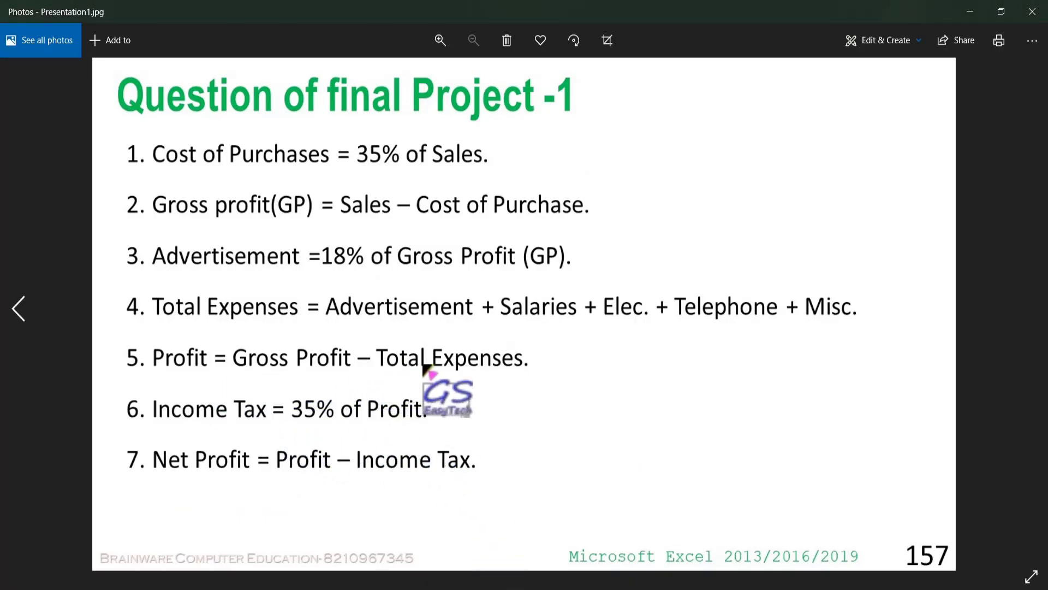
{"action": "left_click", "coordinate": [486, 588]}
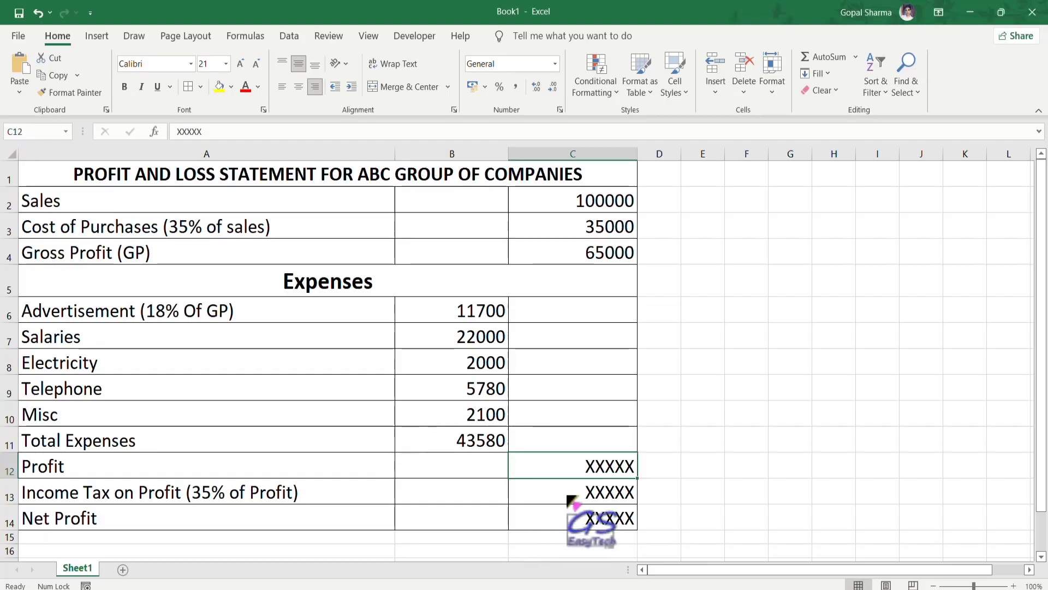
{"action": "type", "text": "="}
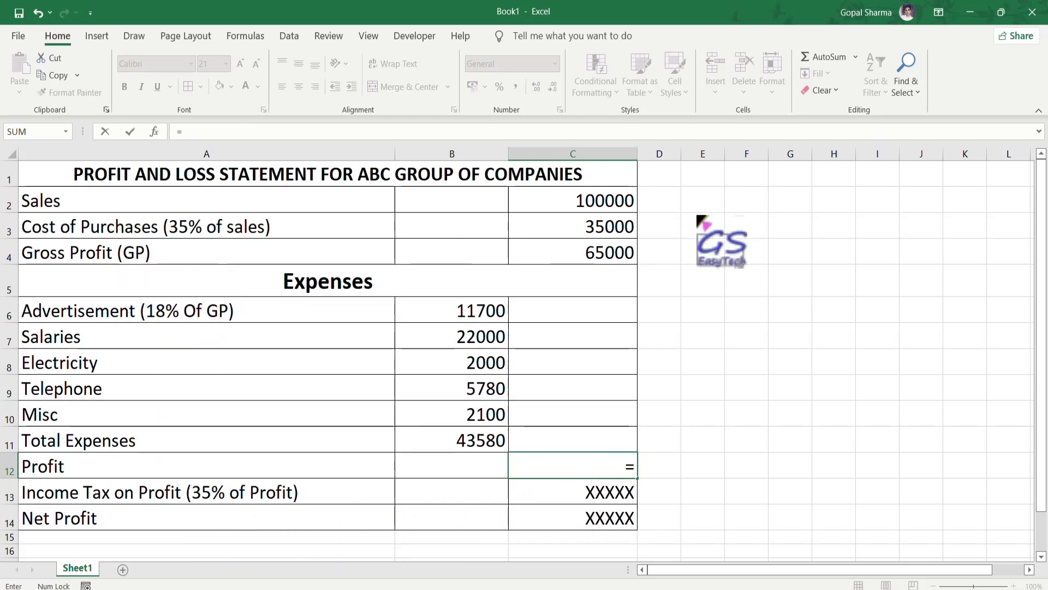
{"action": "left_click", "coordinate": [612, 257]}
{"action": "type", "text": "-"}
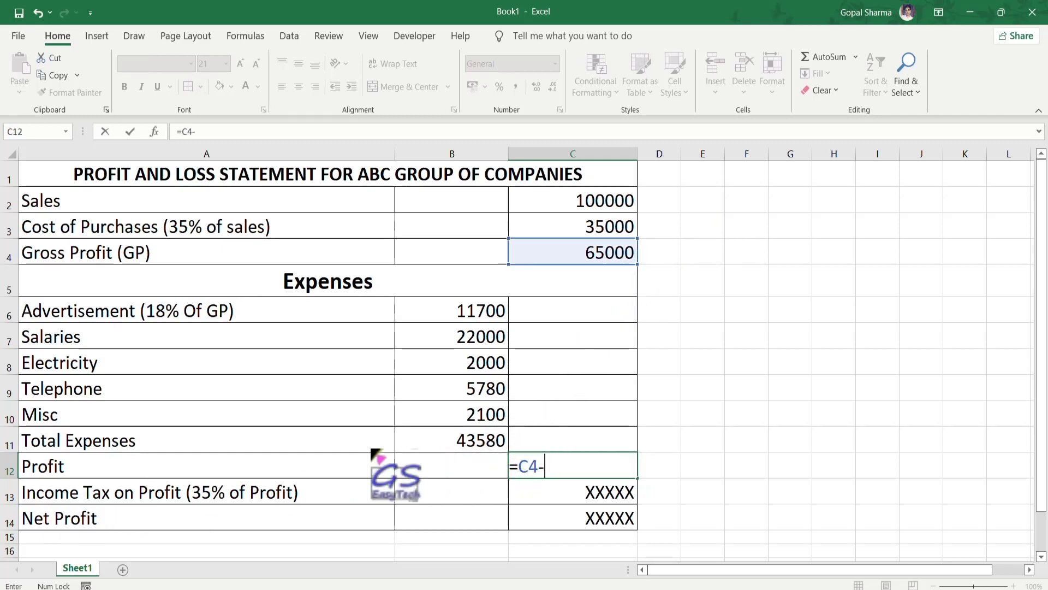
{"action": "left_click", "coordinate": [477, 444]}
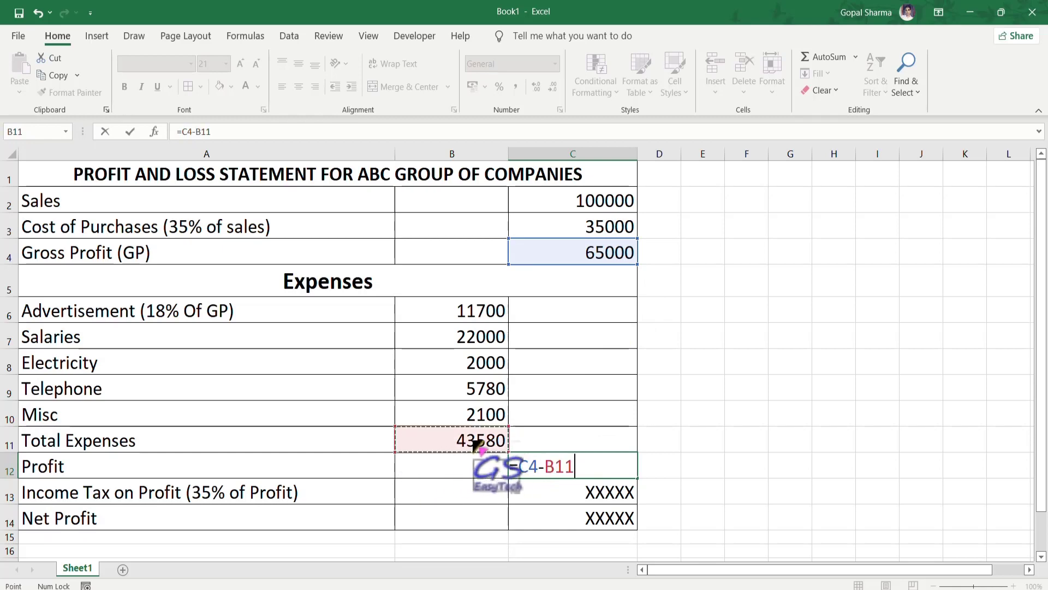
{"action": "key", "text": "Return"}
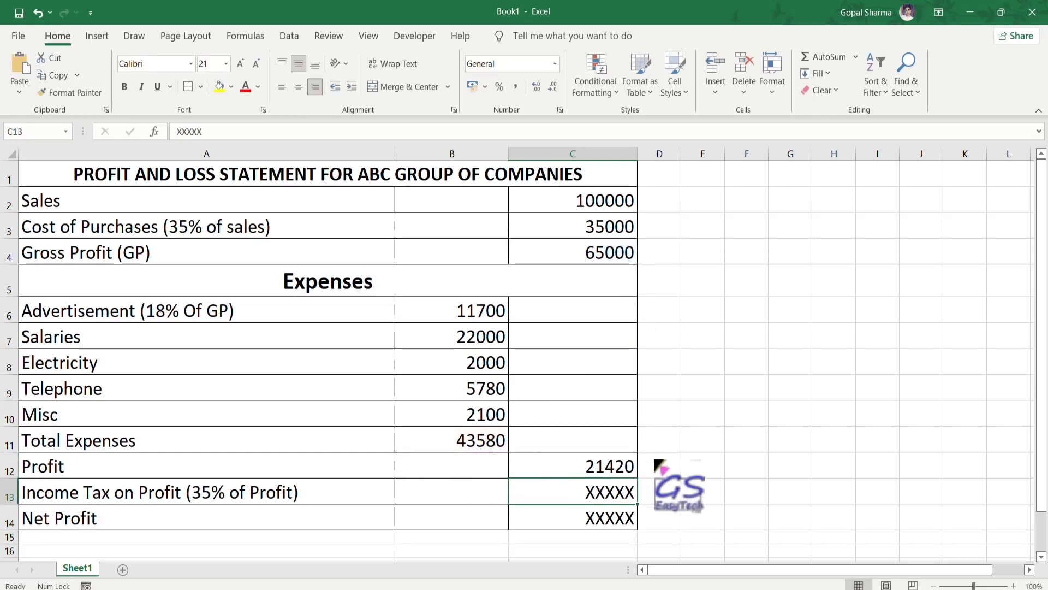
{"action": "left_click", "coordinate": [519, 468]}
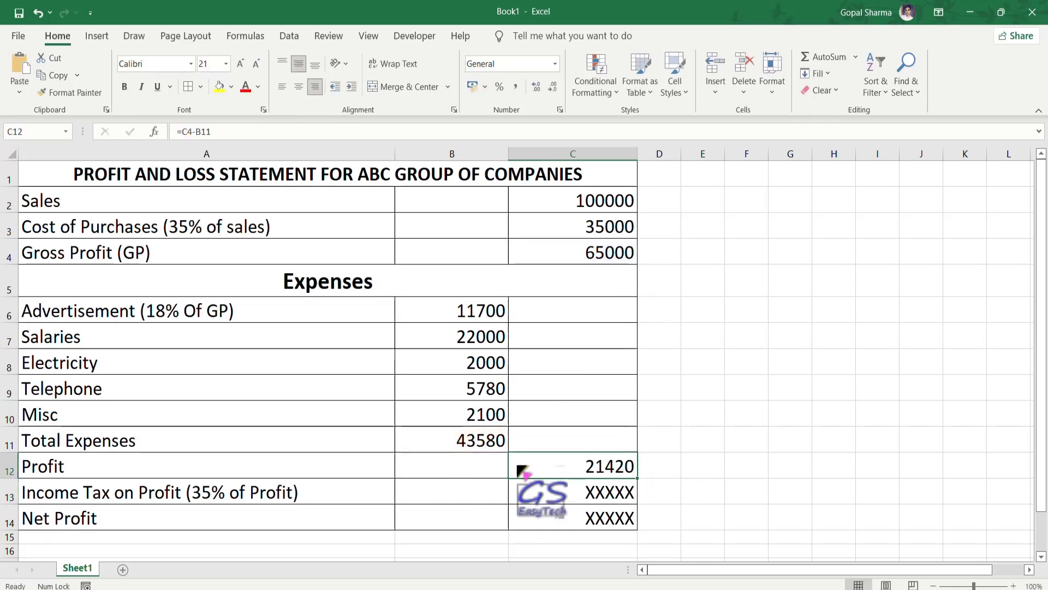
Calculate Income Tax on Profit in C13 with the formula =35%*C12.
{"action": "left_click", "coordinate": [603, 497]}
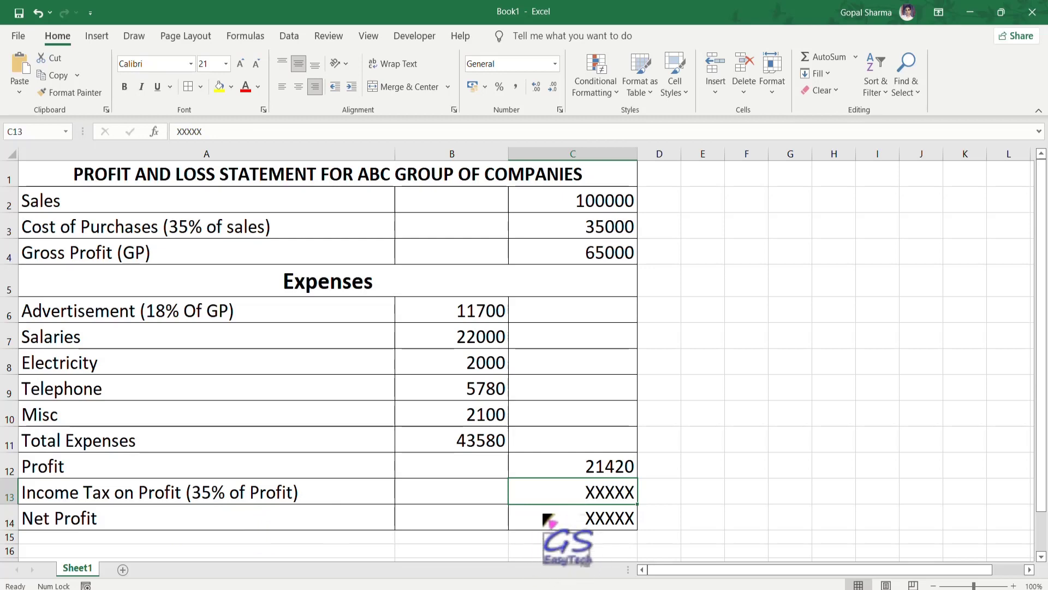
{"action": "type", "text": "=35%*"}
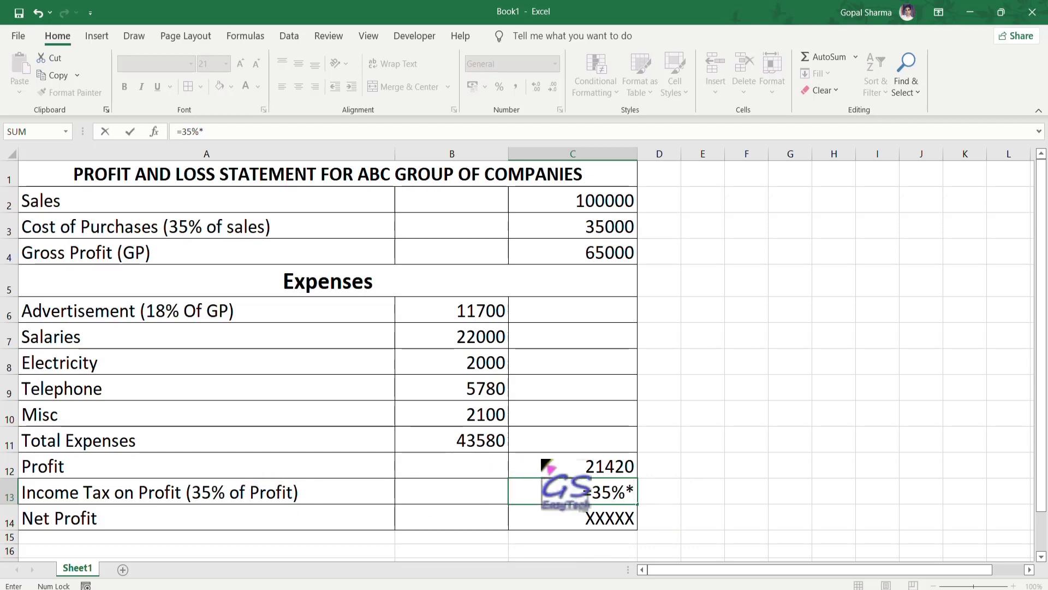
{"action": "left_click", "coordinate": [610, 469]}
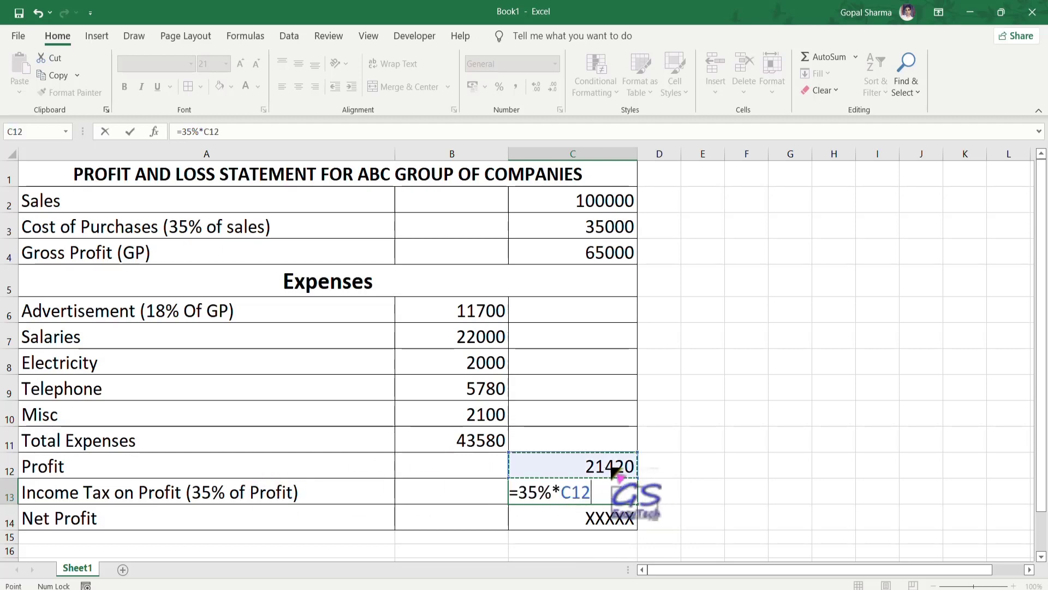
{"action": "key", "text": "Return"}
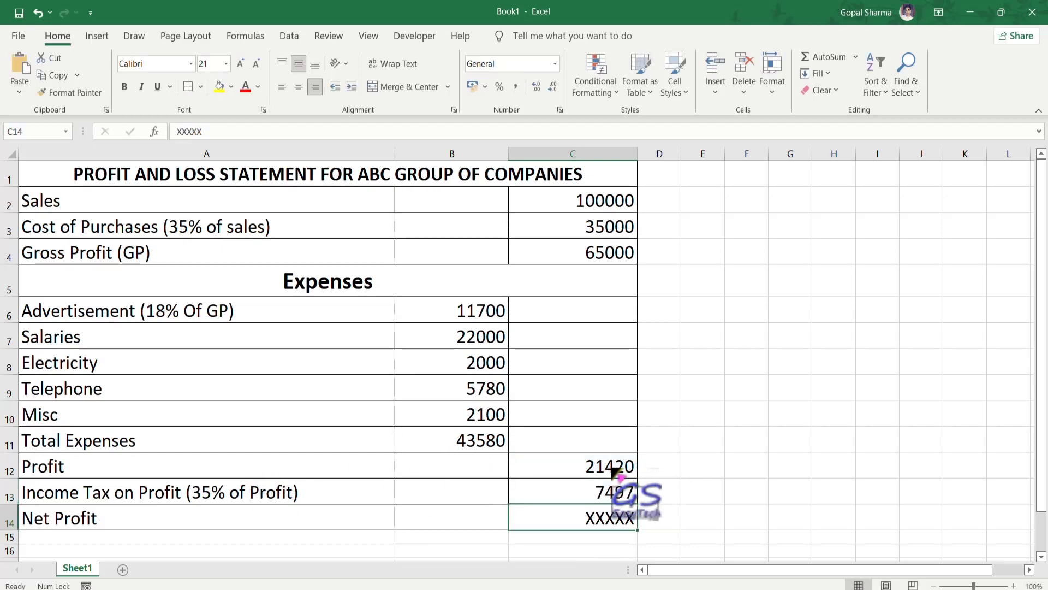
{"action": "left_click", "coordinate": [609, 494]}
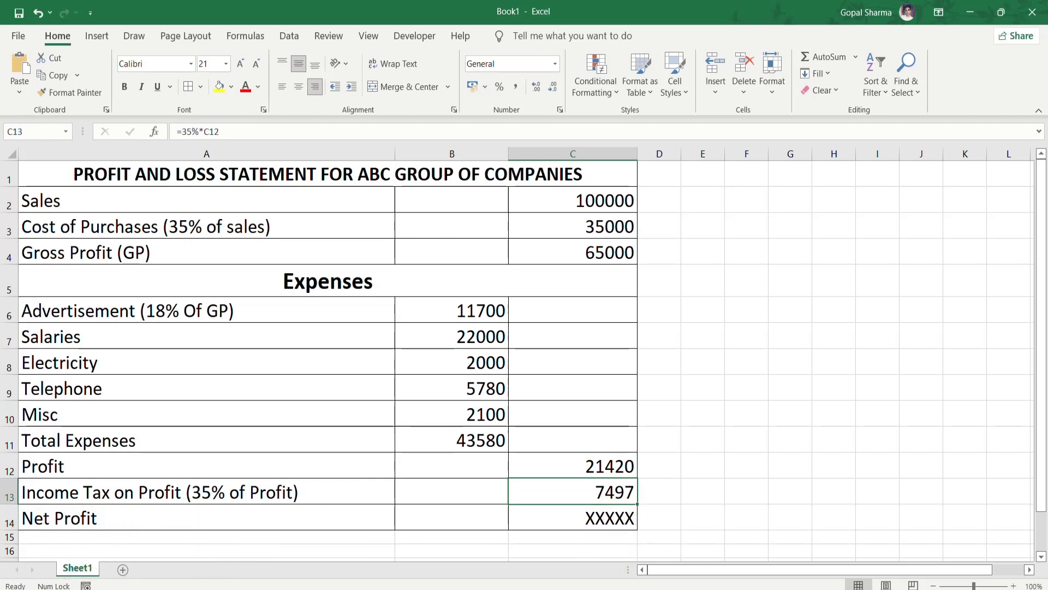
Check the Net Profit rule in Photos and calculate Net Profit in C14 of the Excel worksheet with the formula =C12-C13.
{"action": "key", "text": "alt+Tab"}
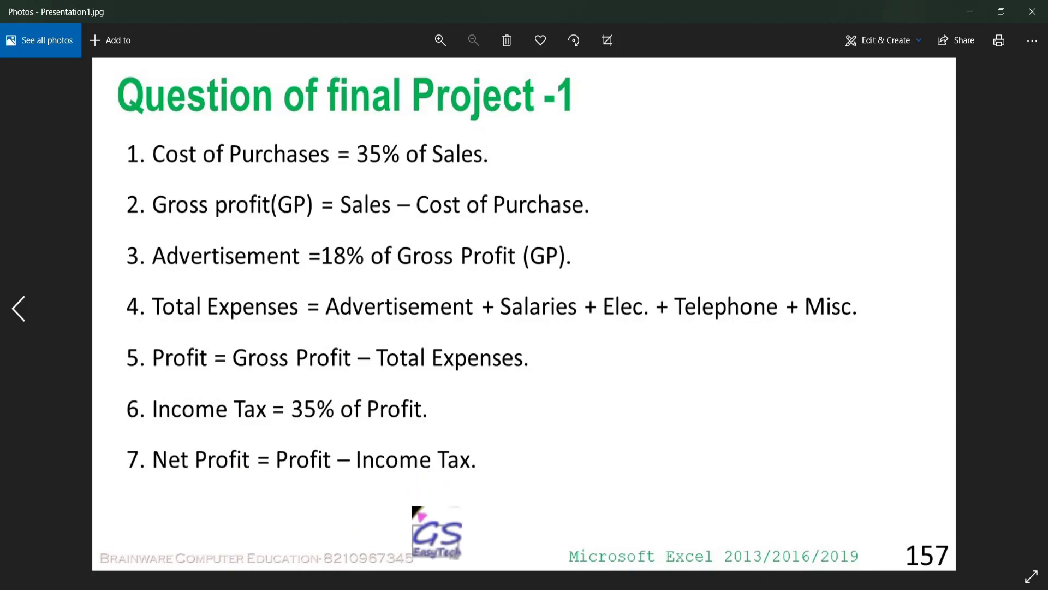
{"action": "left_click", "coordinate": [424, 589]}
{"action": "left_click", "coordinate": [607, 520]}
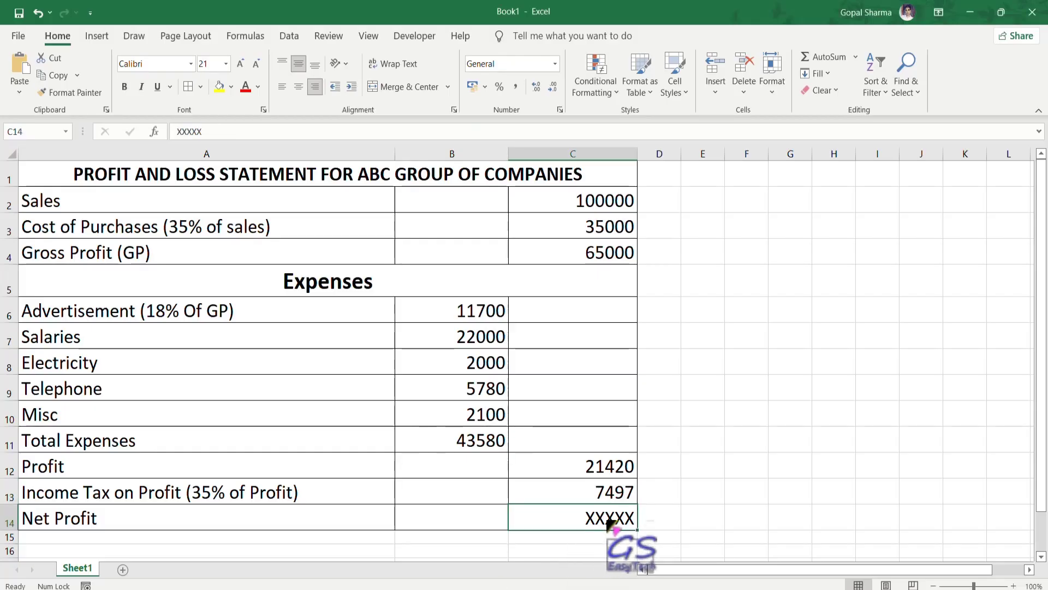
{"action": "type", "text": "="}
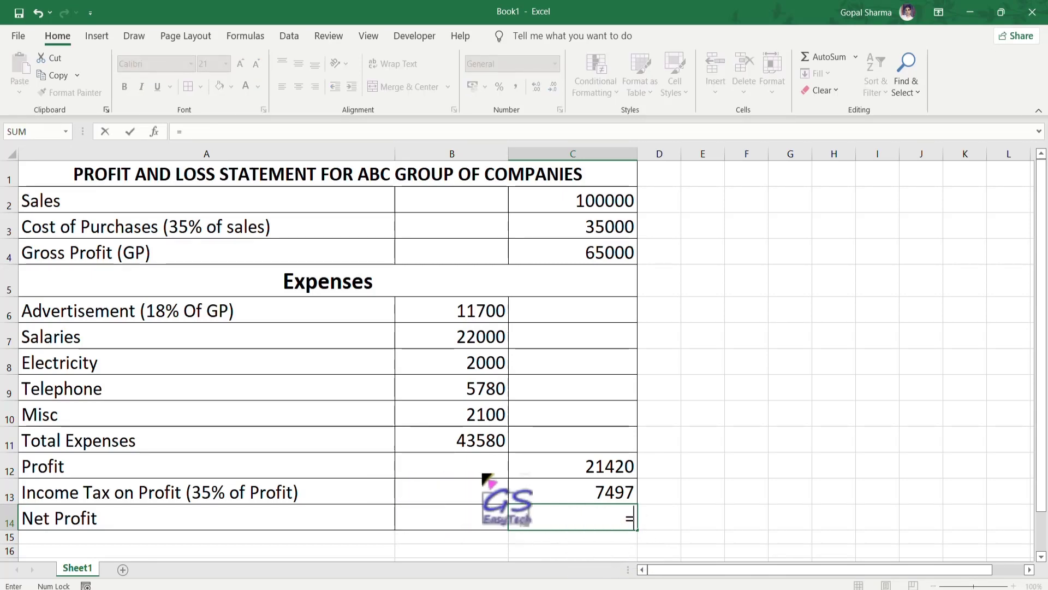
{"action": "left_click", "coordinate": [605, 467]}
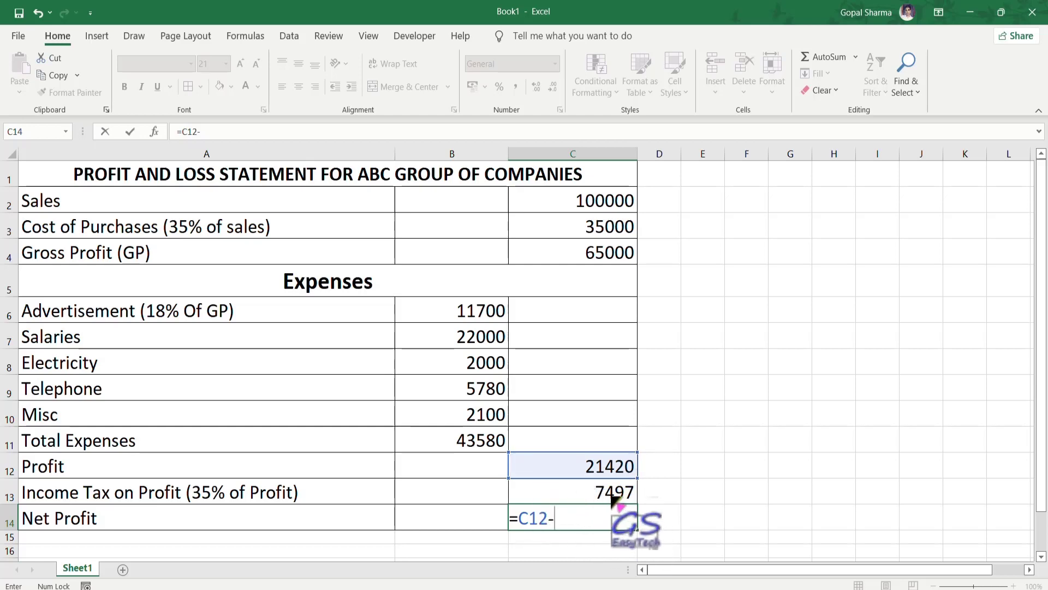
{"action": "left_click", "coordinate": [612, 493]}
{"action": "key", "text": "Return"}
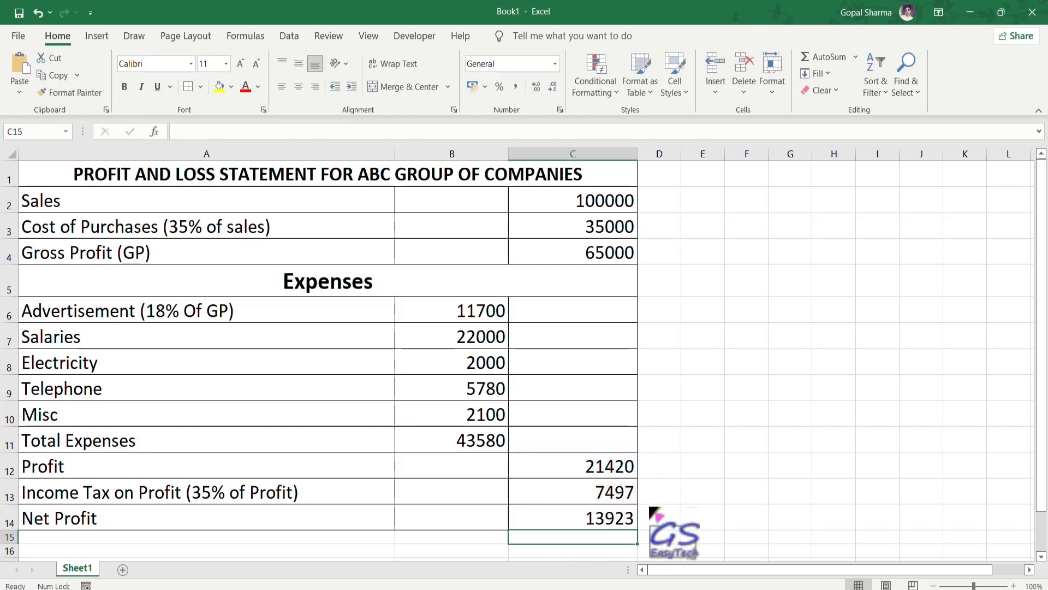
{"action": "left_click", "coordinate": [591, 523]}
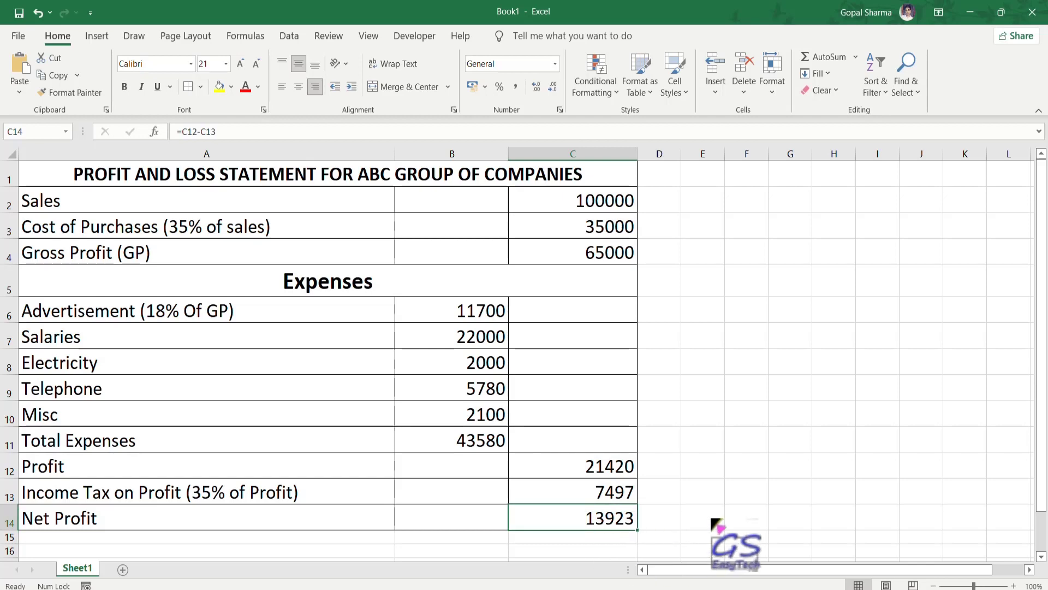